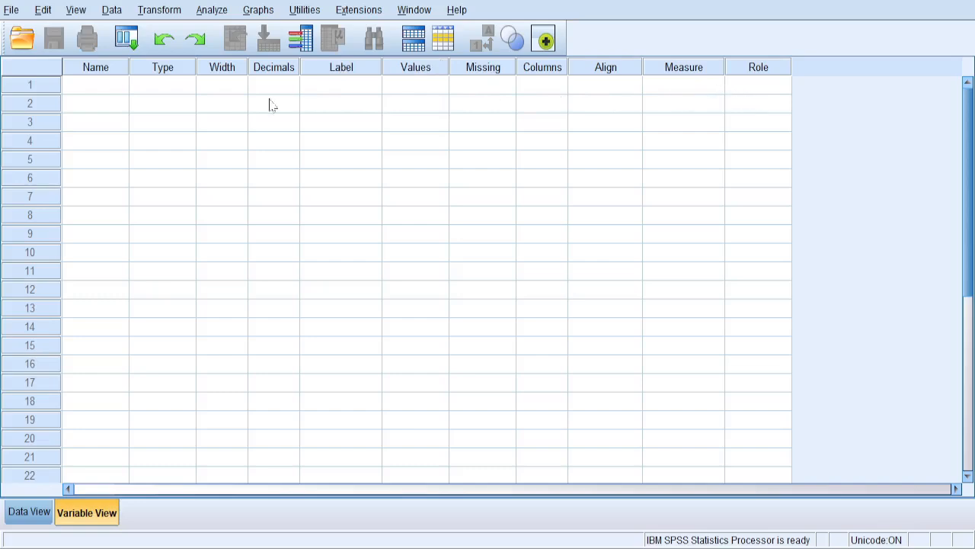
# Define the first variable in the empty variable list with the name CaseID
pyautogui.click(100, 85)
pyautogui.write('caseID')
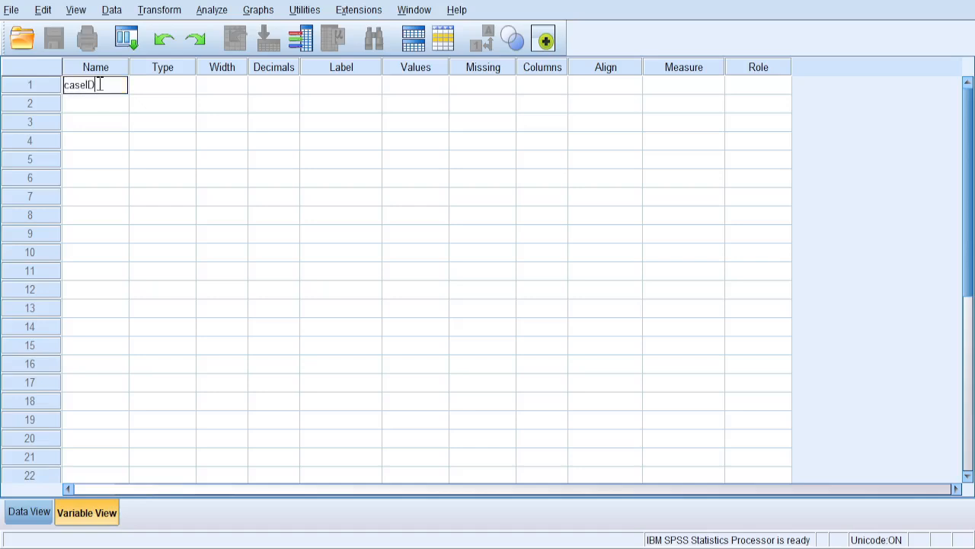
pyautogui.click(66, 85)
pyautogui.press('BackSpace')
pyautogui.write('C')
pyautogui.click(109, 104)
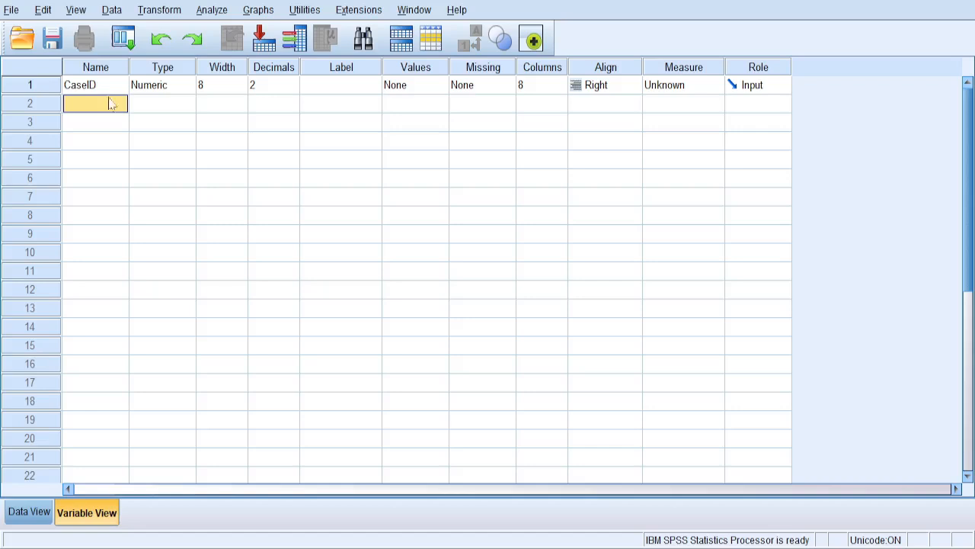
pyautogui.click(109, 89)
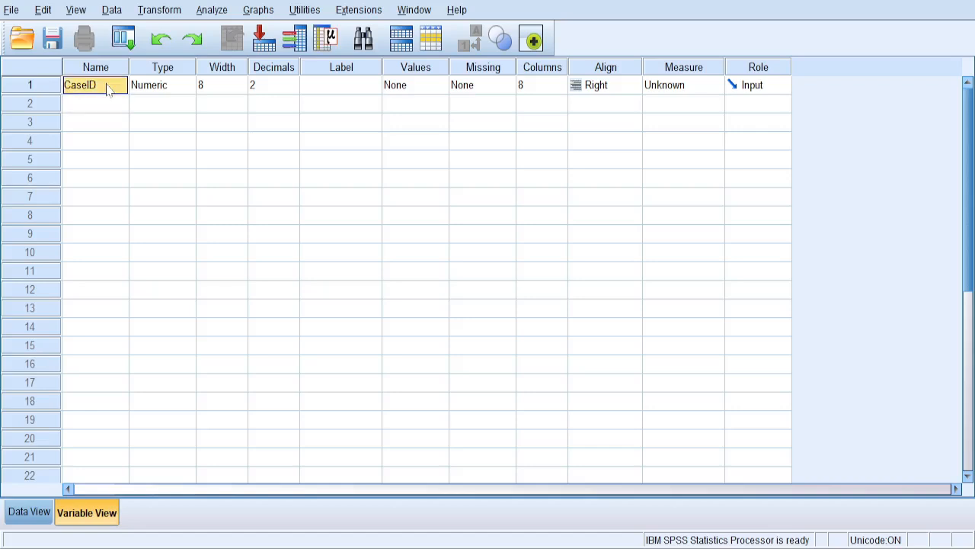
# Add three variables below CaseID named Occupation, Gender and Monthlyincome
pyautogui.doubleClick(111, 103)
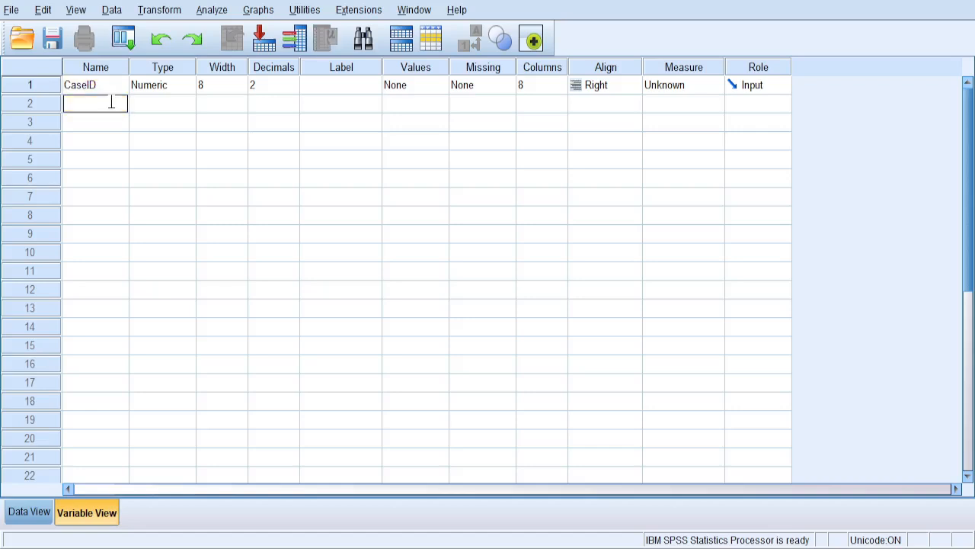
pyautogui.write('Occupation')
pyautogui.press('Return')
pyautogui.write('Gender')
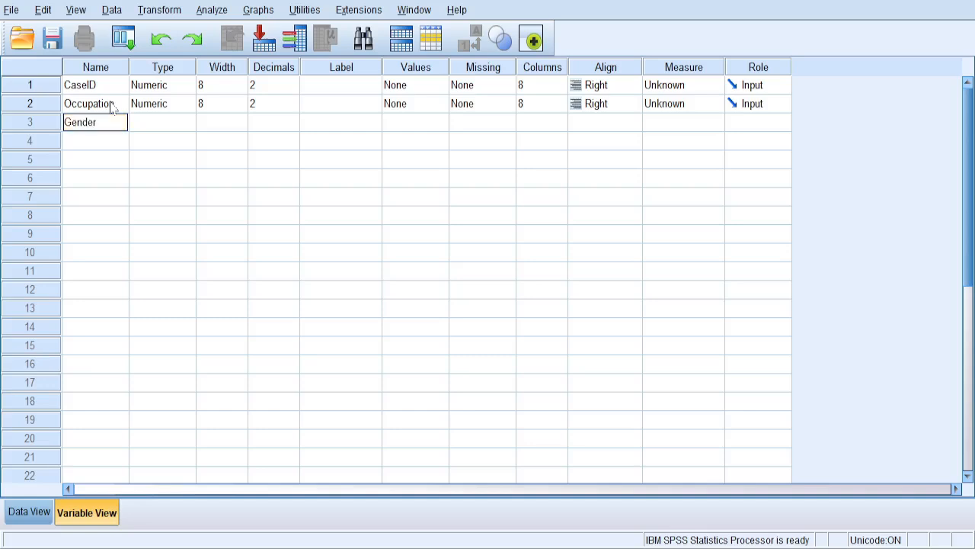
pyautogui.press('Return')
pyautogui.write('MonthlyIncome')
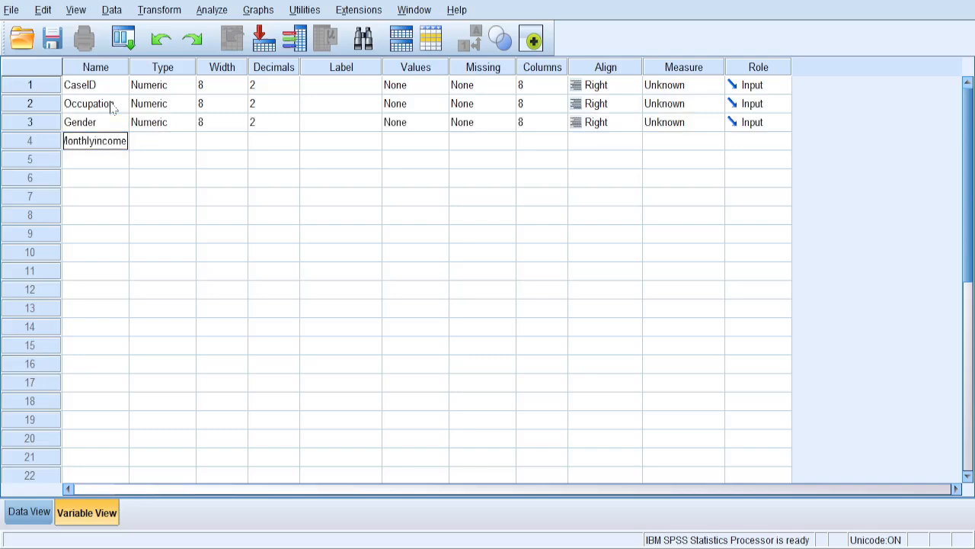
pyautogui.press('Return')
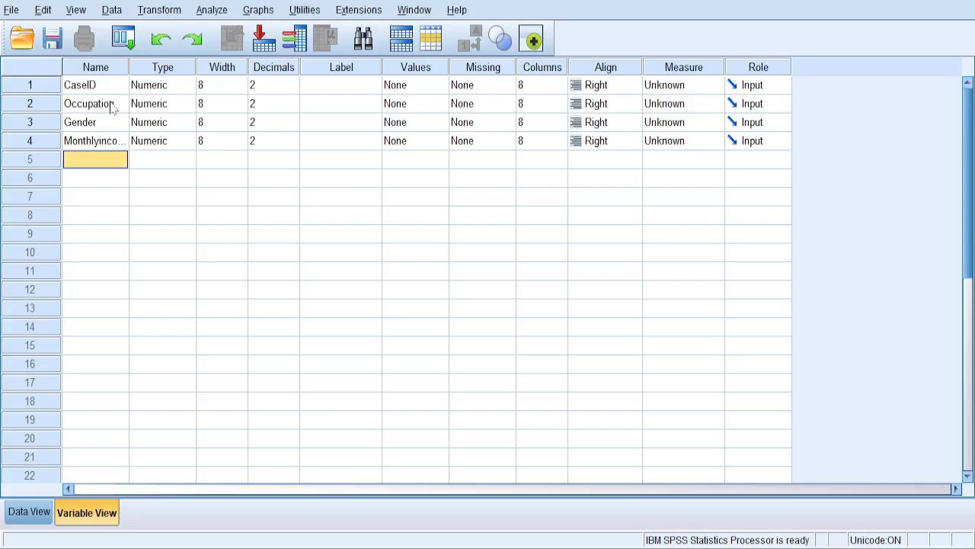
# Add four food quality variables below Monthlyincome named FQ1, FQ2, FQ3 and FQ4
pyautogui.click(96, 158)
pyautogui.write('FQ1')
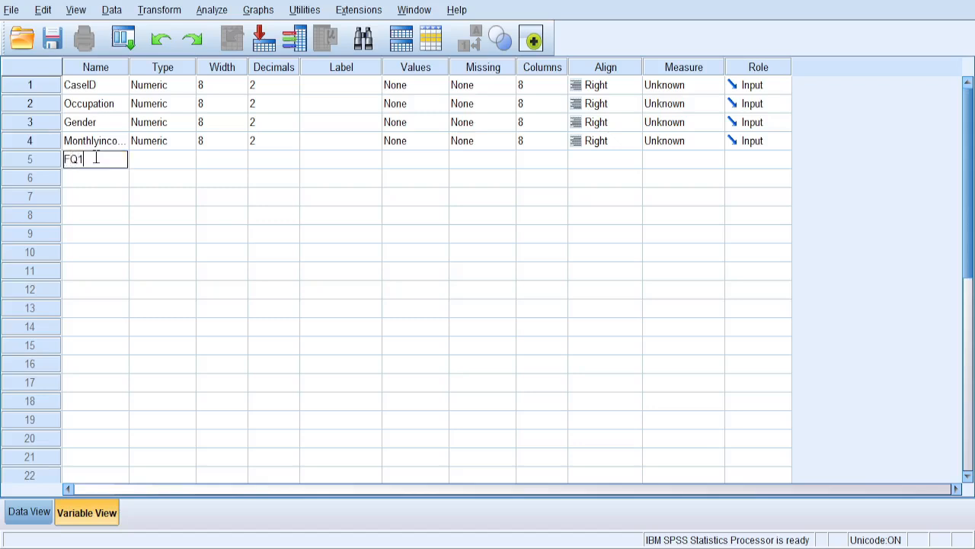
pyautogui.press('Return')
pyautogui.write('F')
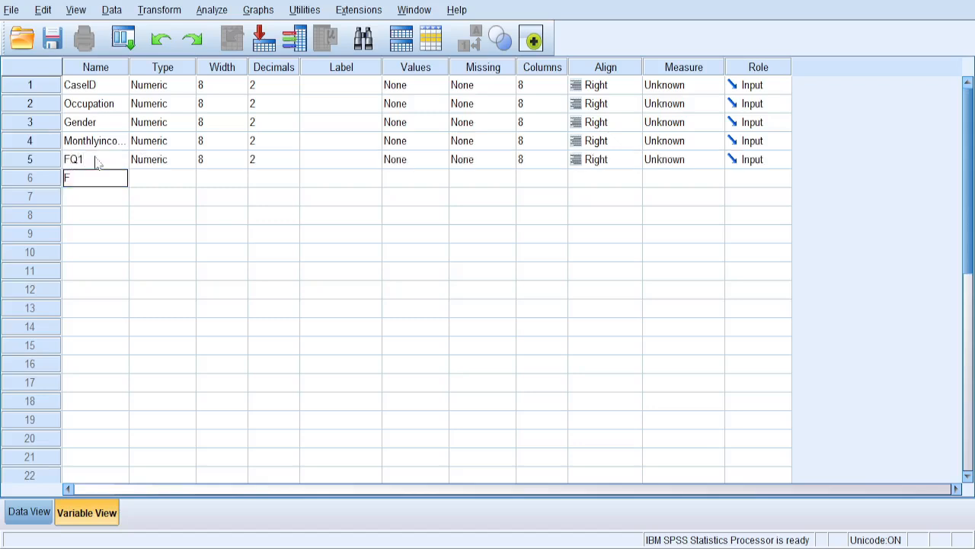
pyautogui.write('Q2')
pyautogui.press('Return')
pyautogui.write('F')
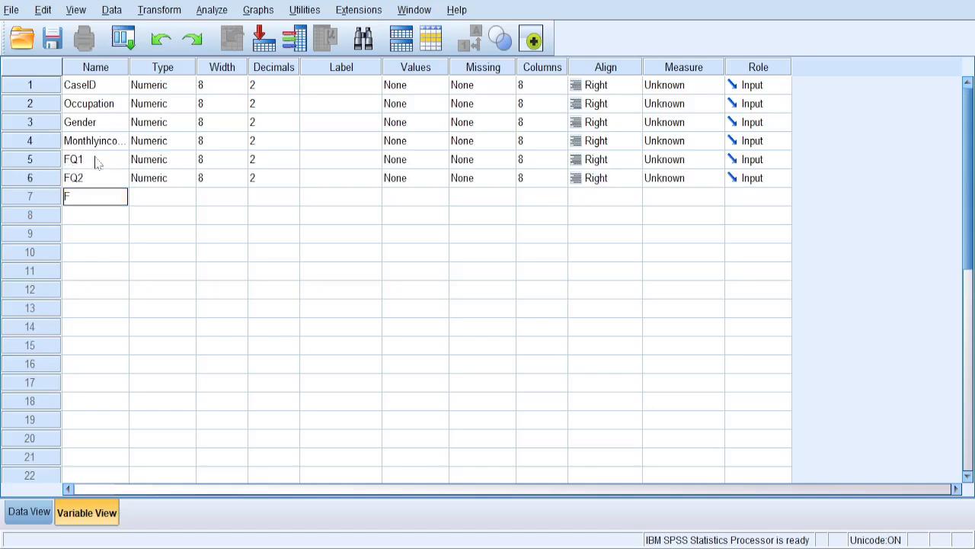
pyautogui.write('Q3')
pyautogui.press('Return')
pyautogui.write('F')
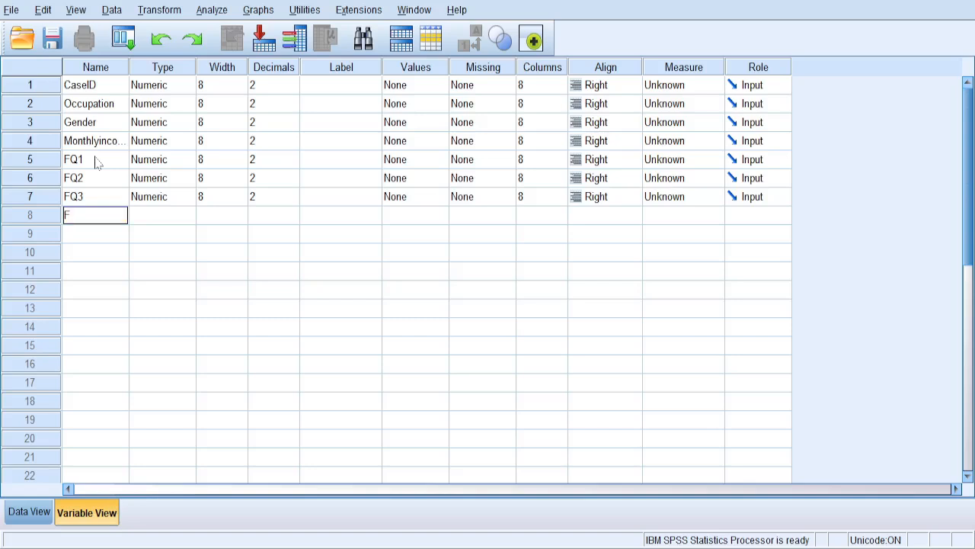
pyautogui.write('Q4')
pyautogui.click(183, 237)
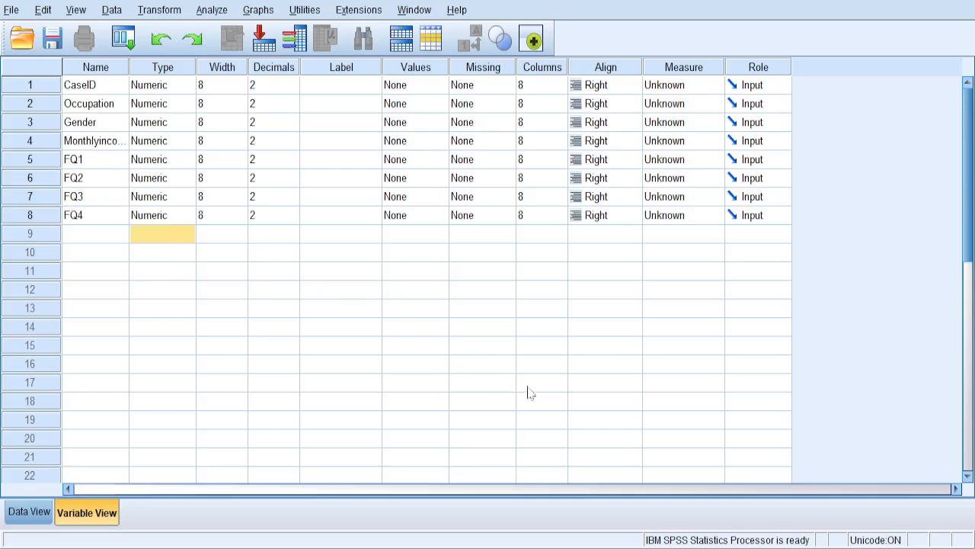
pyautogui.click(329, 254)
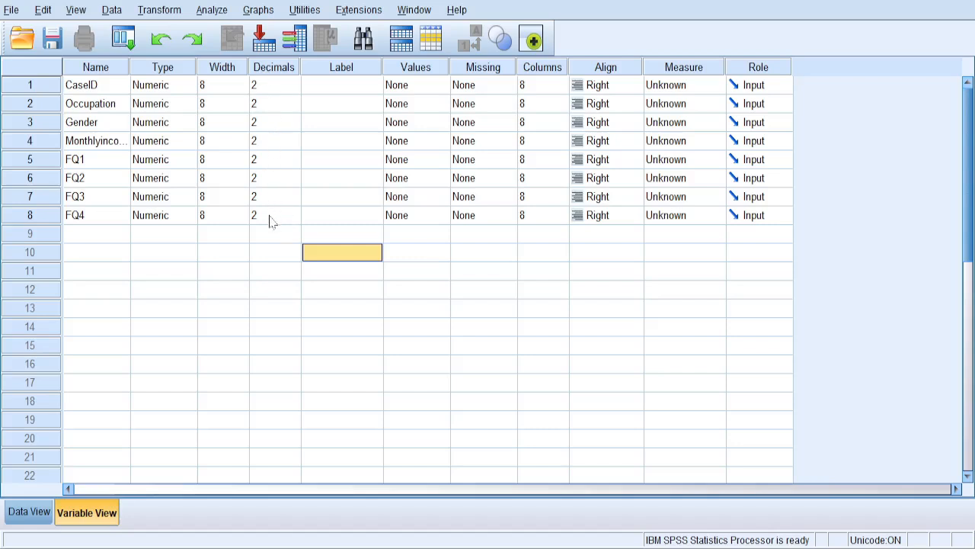
# Label FQ1 as "Food quality was good" and FQ2 as "Food was served hygienically"
pyautogui.click(316, 160)
pyautogui.click(316, 158)
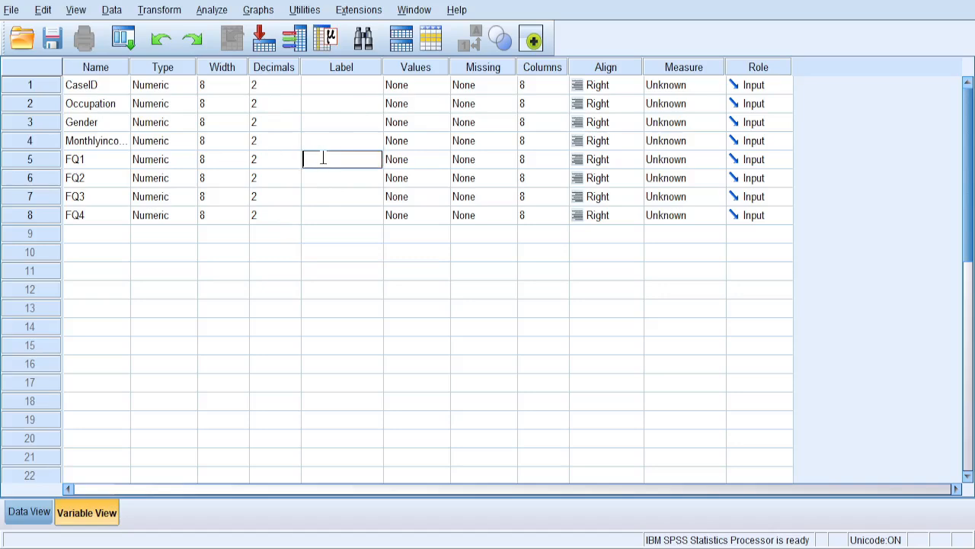
pyautogui.write('Food quality was')
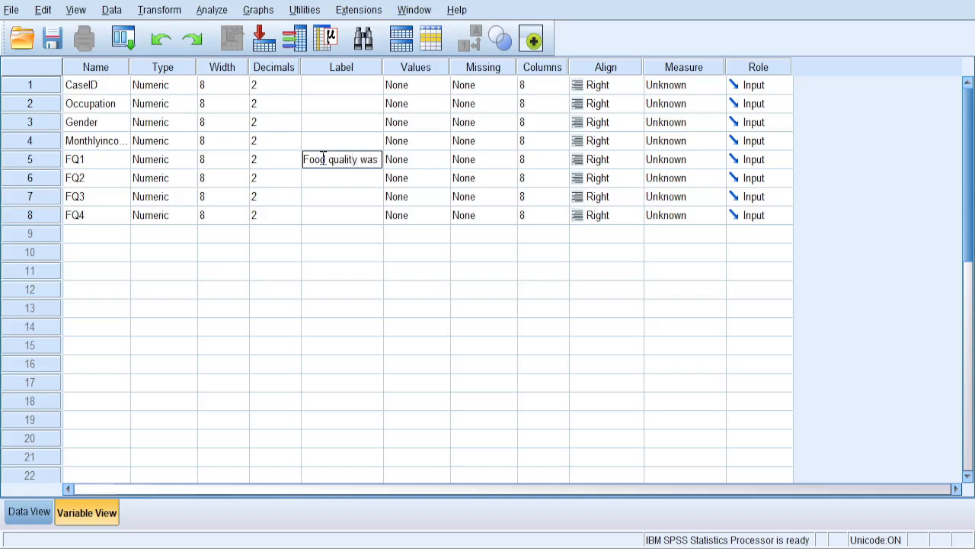
pyautogui.write(' good')
pyautogui.click(343, 178)
pyautogui.write('Food was ')
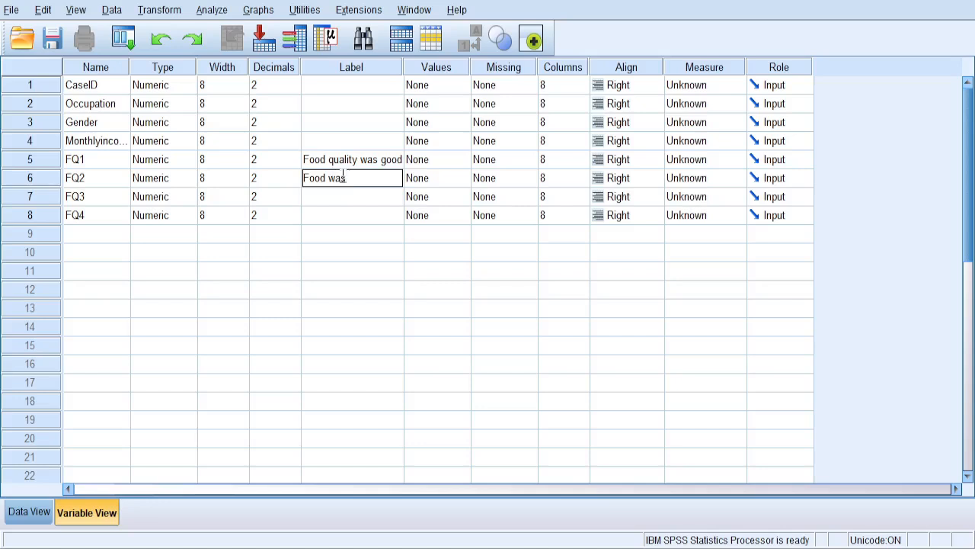
pyautogui.write('served hygienica')
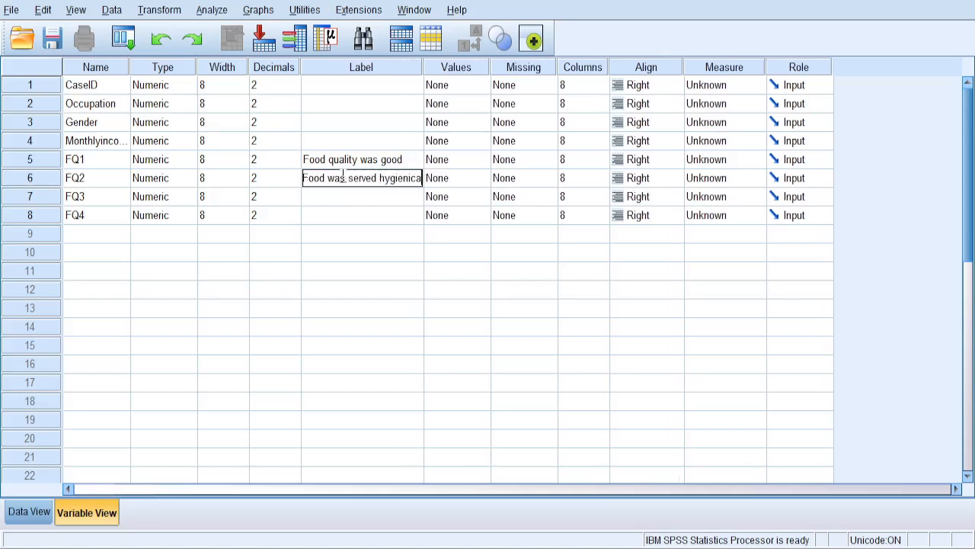
pyautogui.write('lly')
pyautogui.click(353, 199)
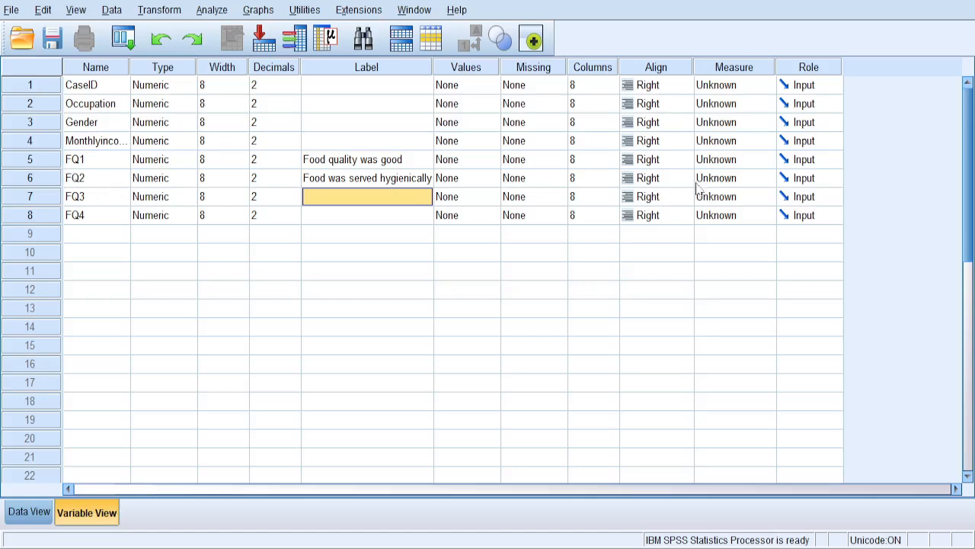
# Set the measurement level of FQ1 to Nominal
pyautogui.click(745, 162)
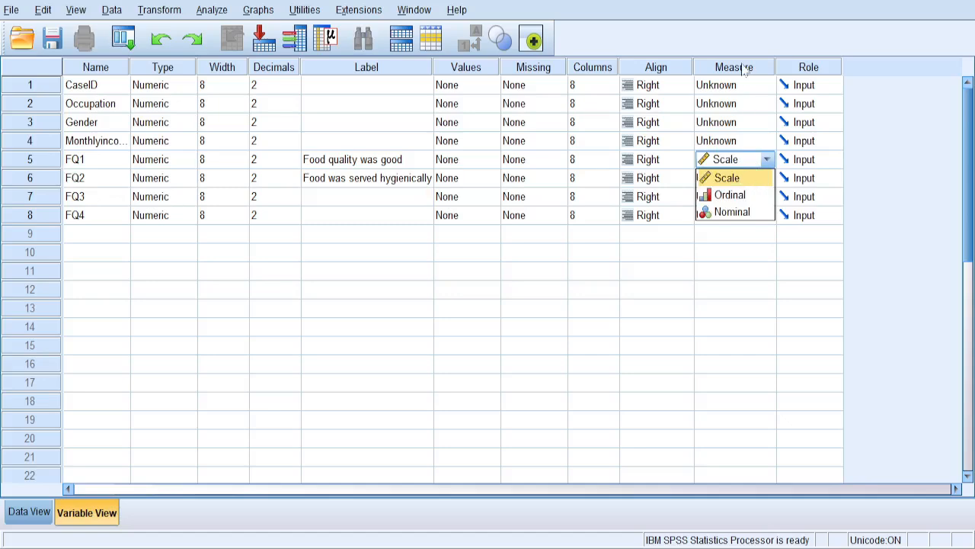
pyautogui.click(760, 214)
pyautogui.click(767, 160)
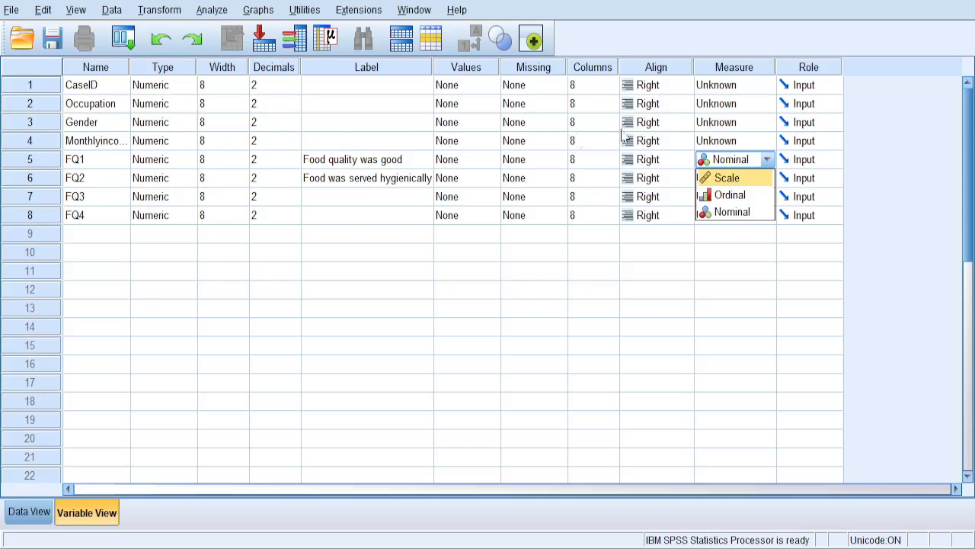
# Set the measurement level of Gender, Occupation and Monthlyincome to Nominal
pyautogui.click(747, 122)
pyautogui.click(767, 124)
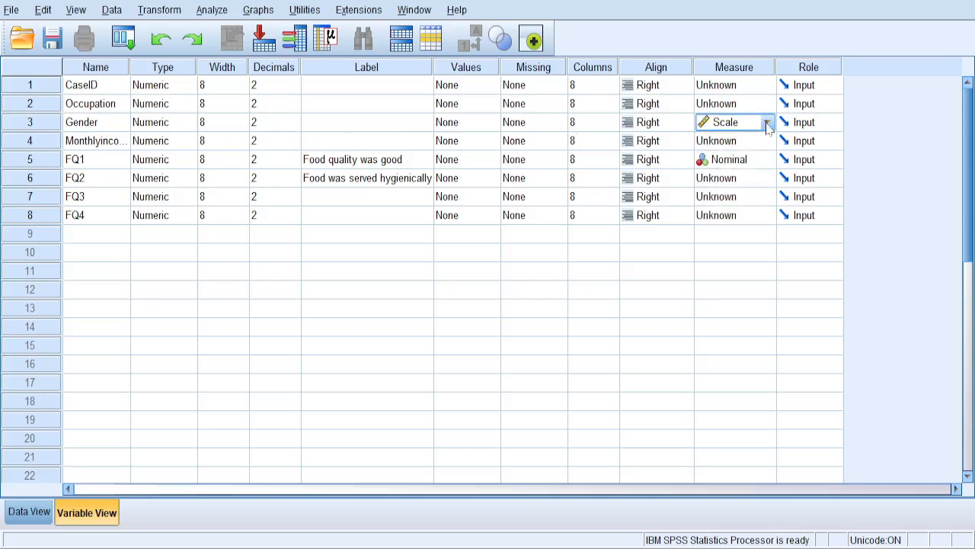
pyautogui.click(768, 124)
pyautogui.click(751, 174)
pyautogui.click(754, 104)
pyautogui.click(766, 104)
pyautogui.click(767, 105)
pyautogui.click(732, 156)
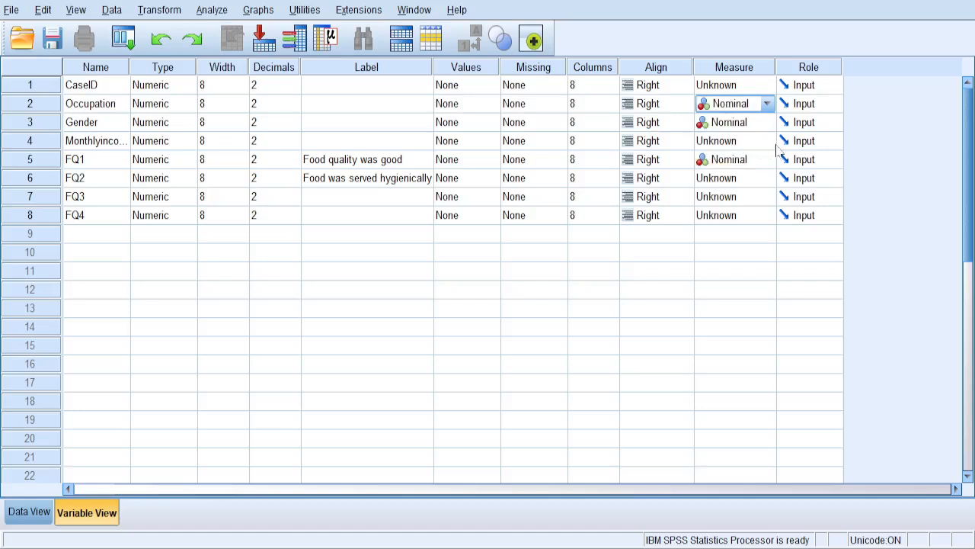
pyautogui.click(768, 144)
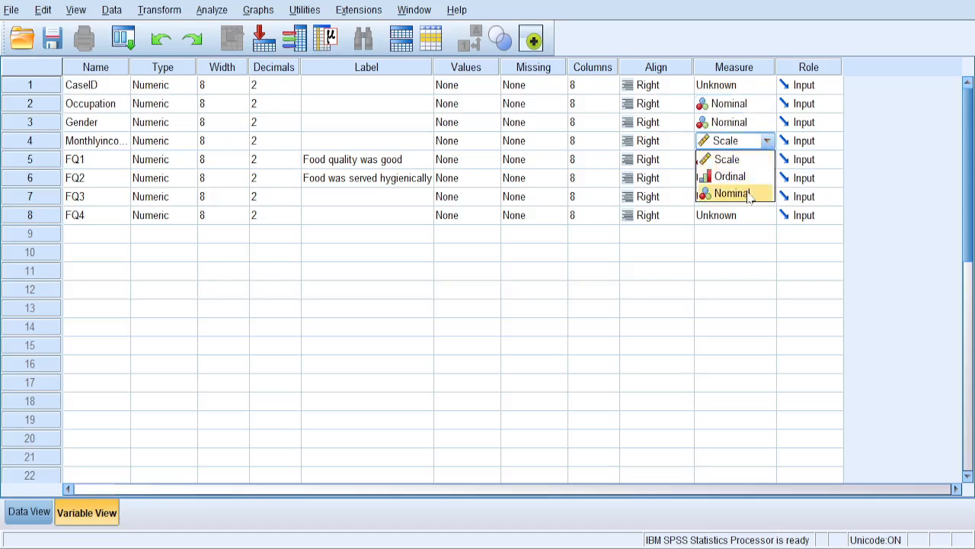
pyautogui.click(748, 194)
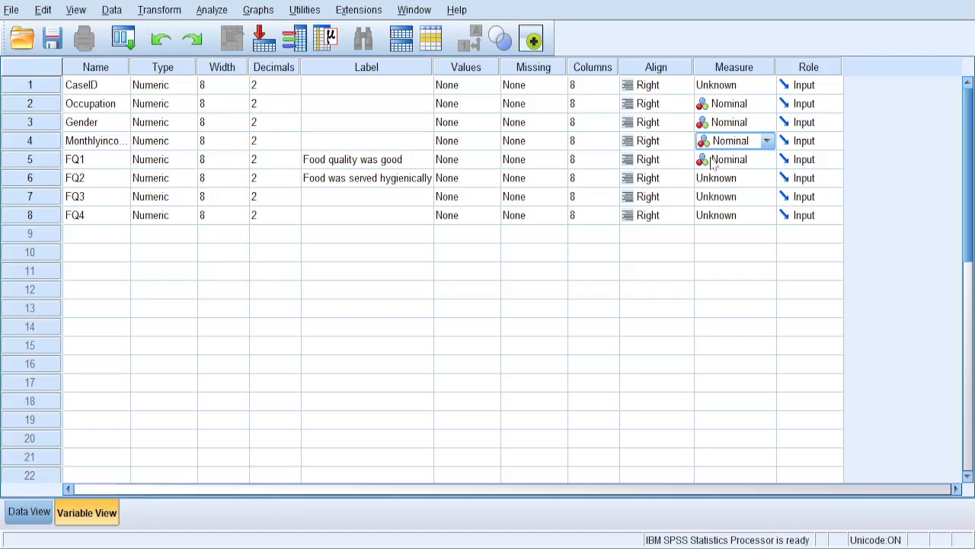
# Set the measurement level of the four variables FQ1 through FQ4 to Scale
pyautogui.click(770, 162)
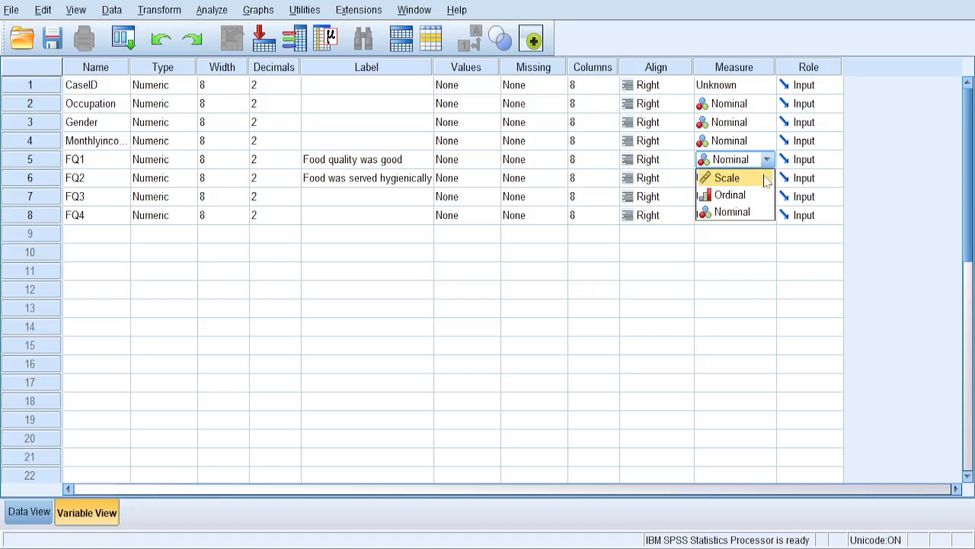
pyautogui.click(766, 180)
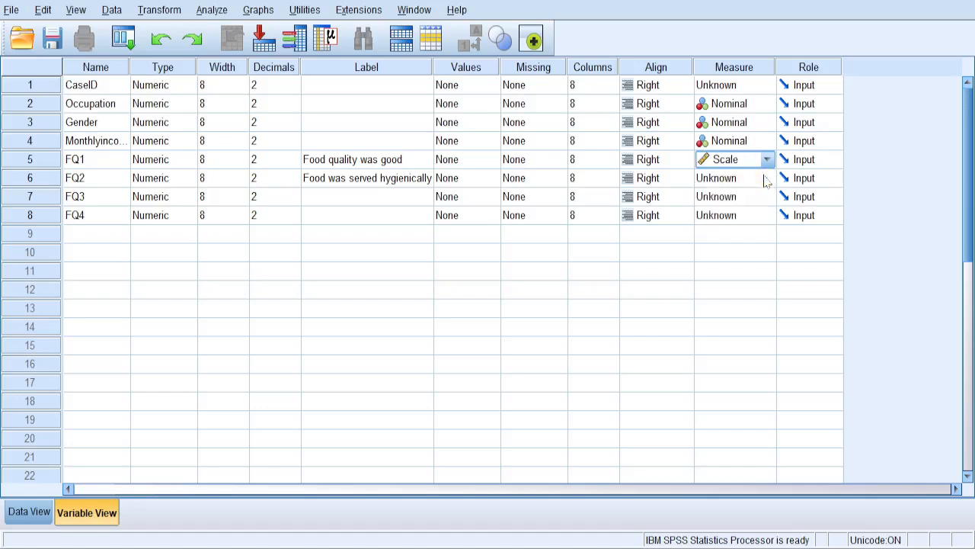
pyautogui.click(765, 179)
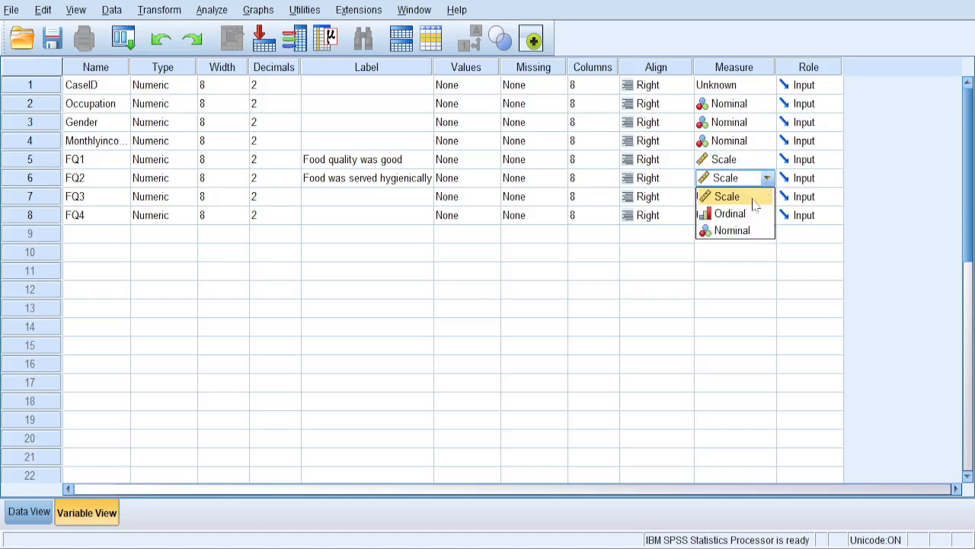
pyautogui.click(755, 198)
pyautogui.click(766, 196)
pyautogui.click(764, 217)
pyautogui.click(767, 216)
pyautogui.click(764, 237)
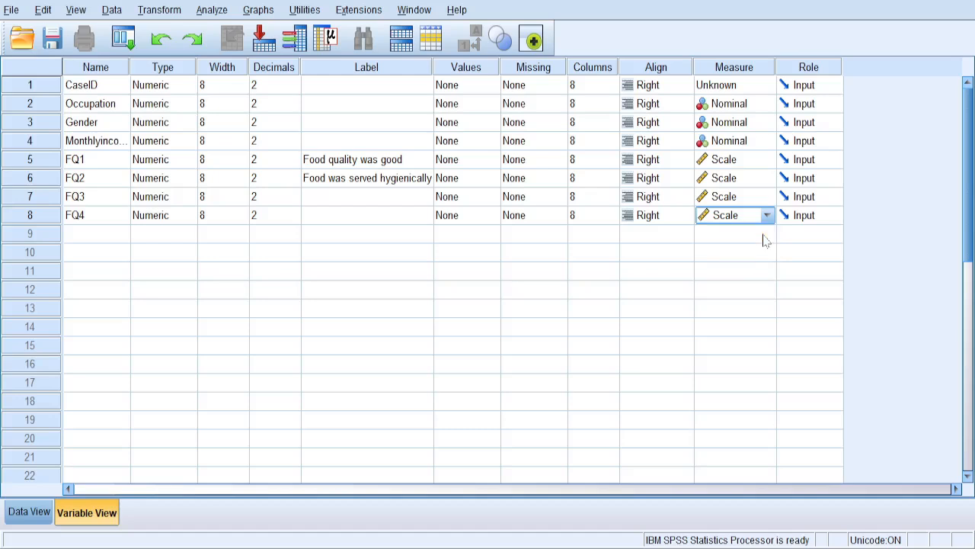
pyautogui.click(744, 275)
pyautogui.click(741, 233)
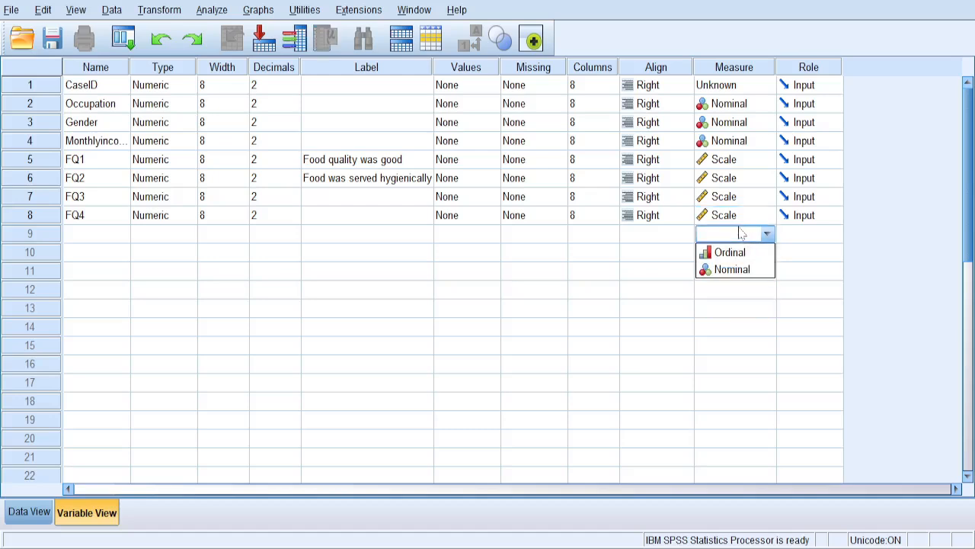
pyautogui.click(646, 239)
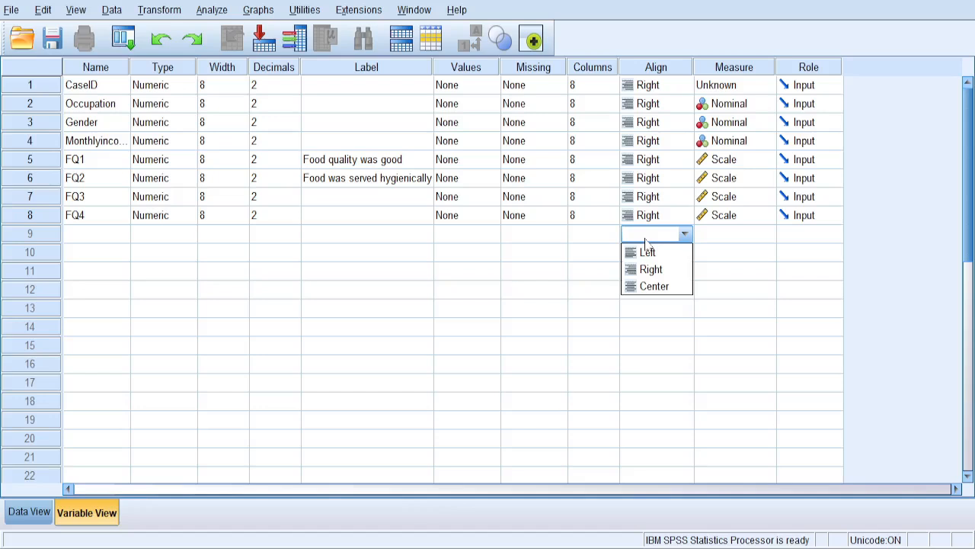
pyautogui.click(727, 257)
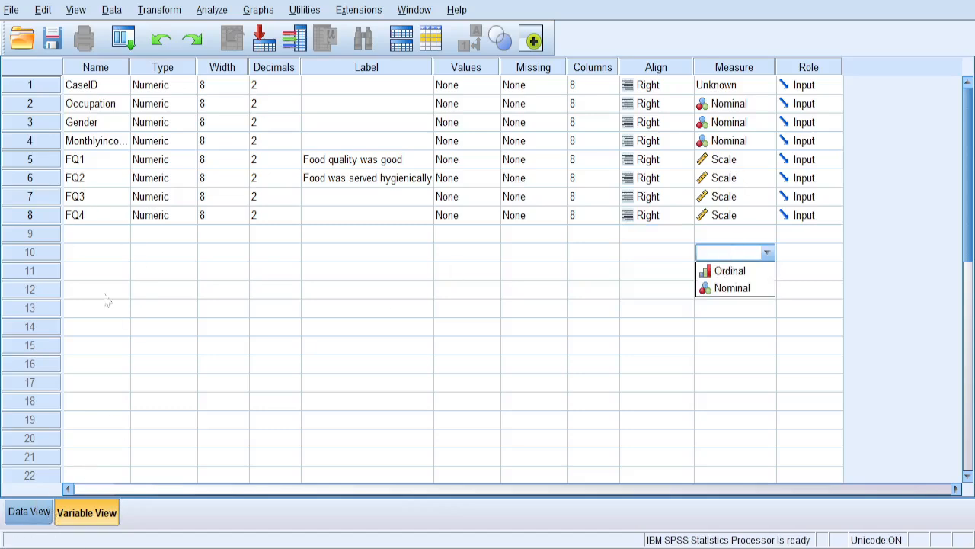
# Switch to the data sheet and enter CaseID values 1 and 2 for the first two cases
pyautogui.click(30, 514)
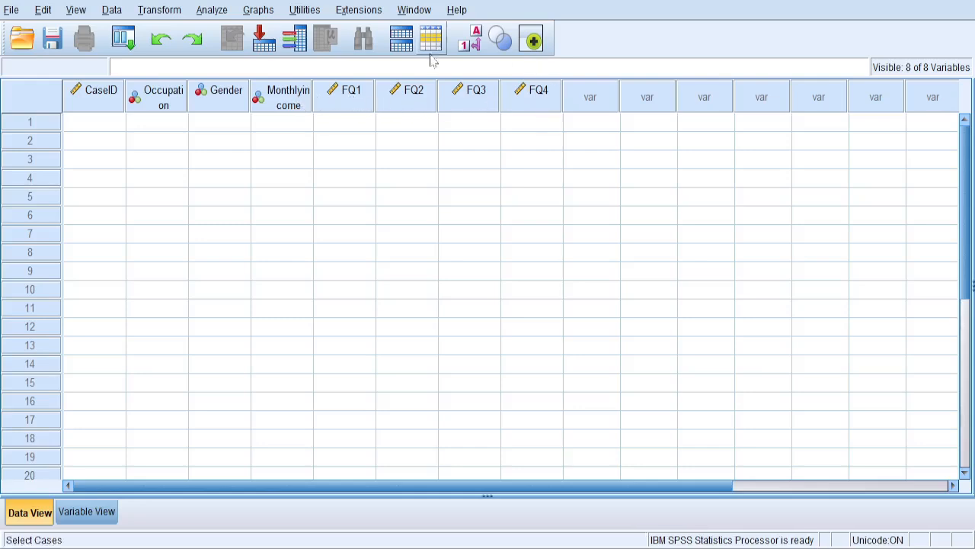
pyautogui.click(98, 127)
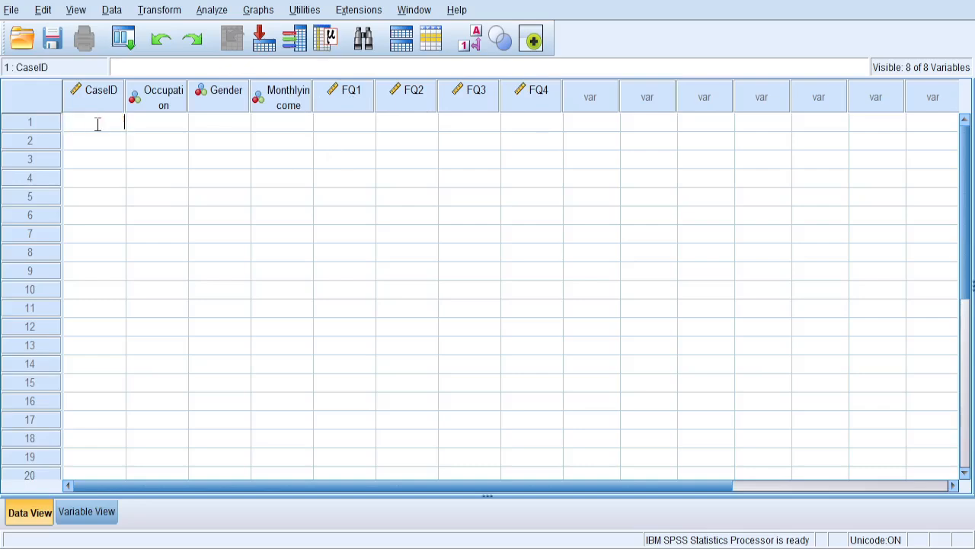
pyautogui.write('1')
pyautogui.press('Return')
pyautogui.write('2')
pyautogui.press('Return')
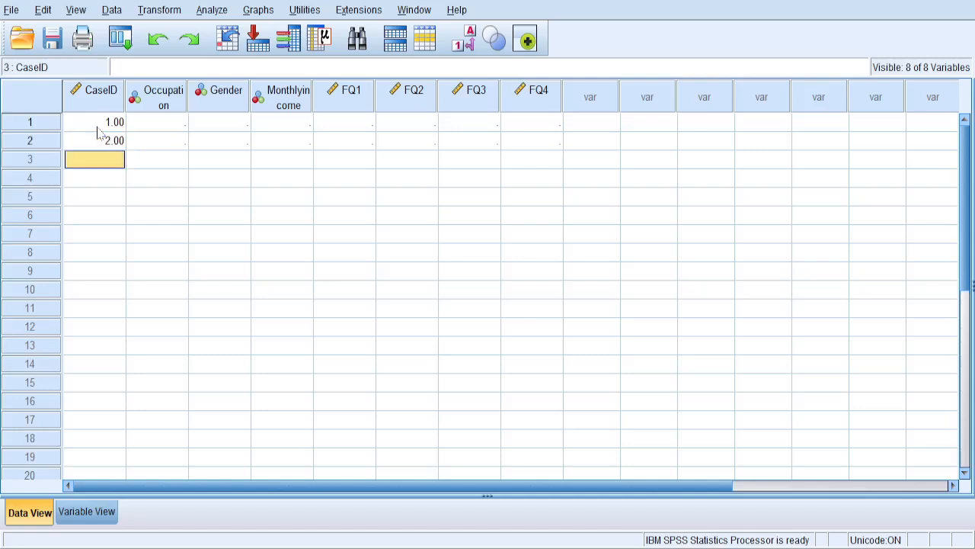
pyautogui.click(180, 126)
pyautogui.click(214, 126)
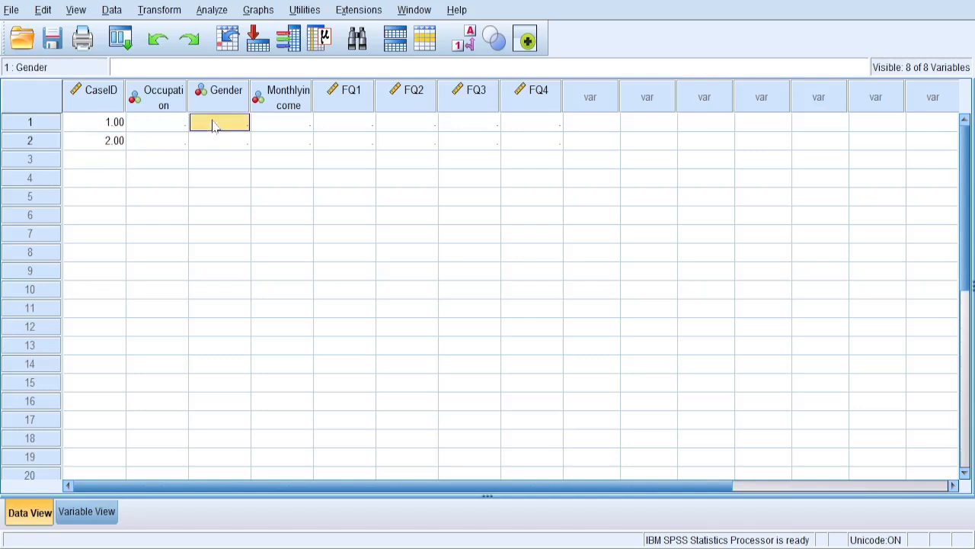
# Enter the Gender values 1 for the first case and 0 for the second case
pyautogui.click(297, 125)
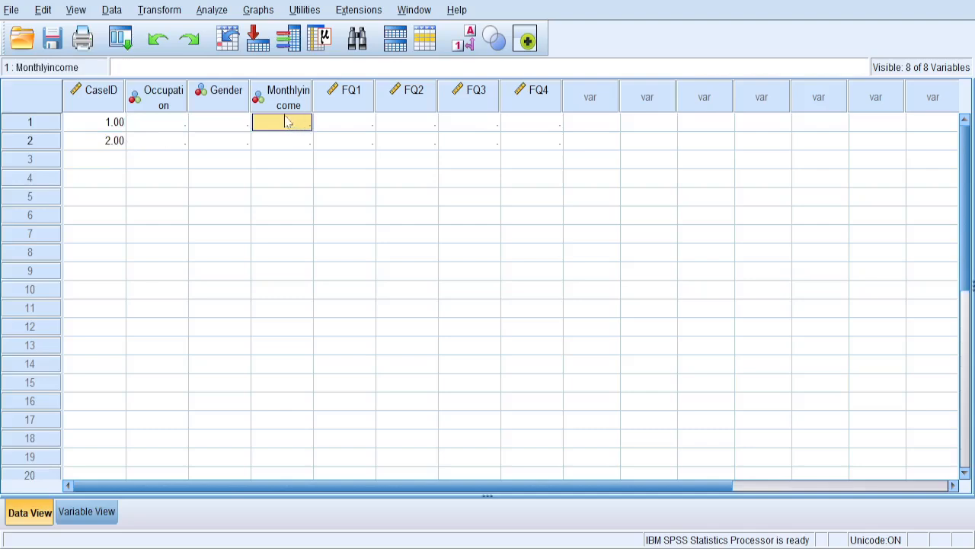
pyautogui.click(232, 131)
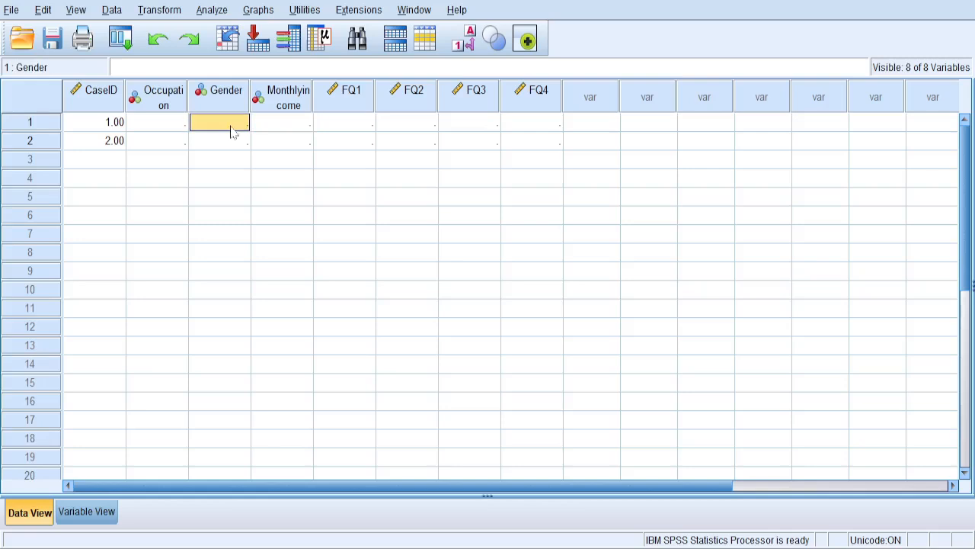
pyautogui.write('1')
pyautogui.press('Return')
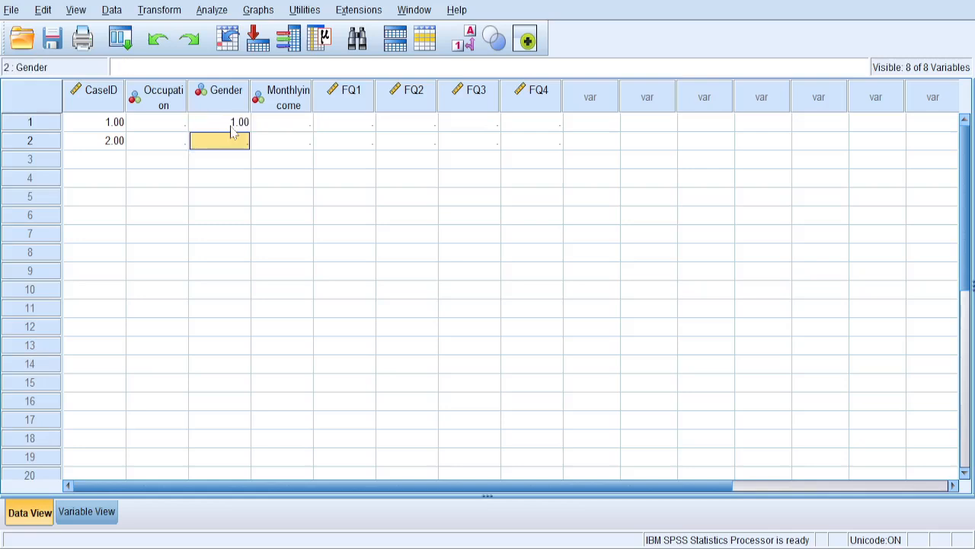
pyautogui.write('0')
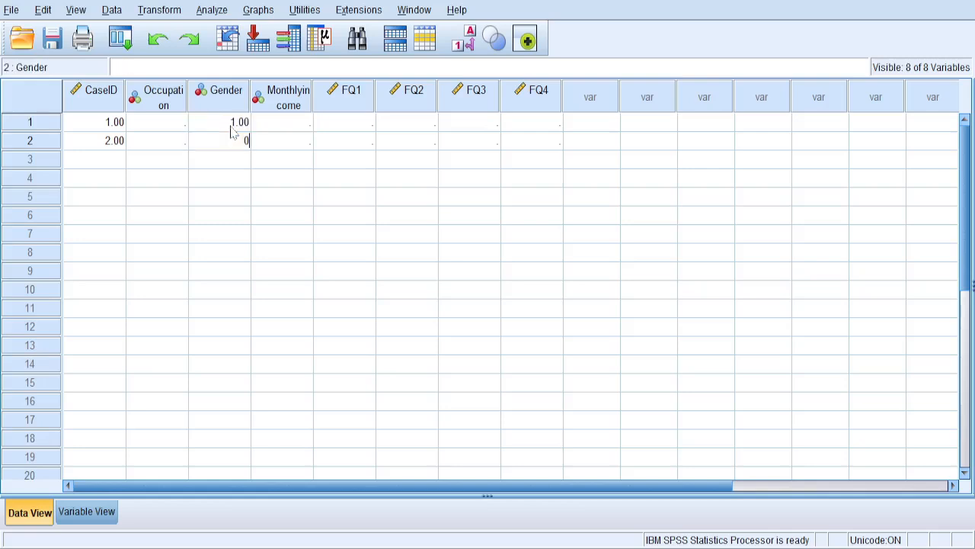
pyautogui.press('Return')
pyautogui.press('Up')
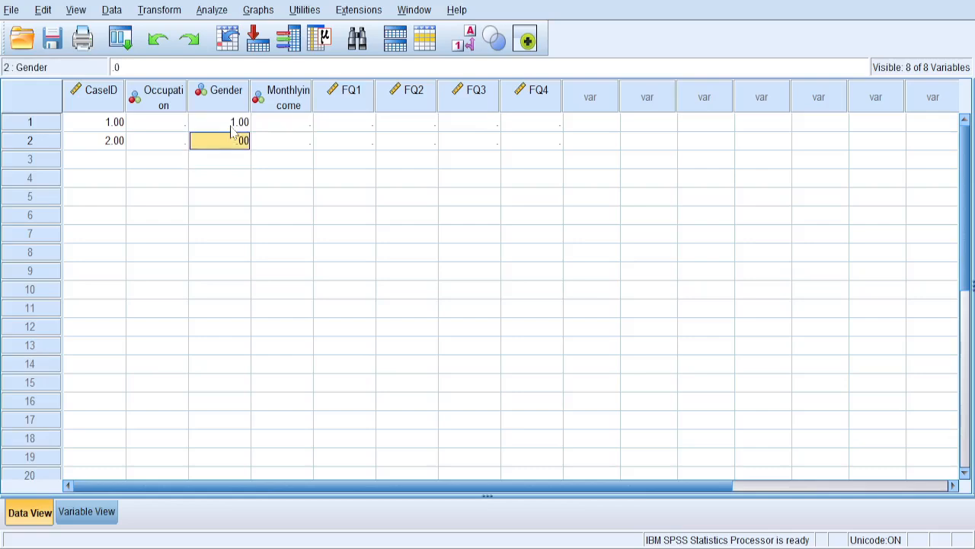
pyautogui.write('0')
pyautogui.press('Return')
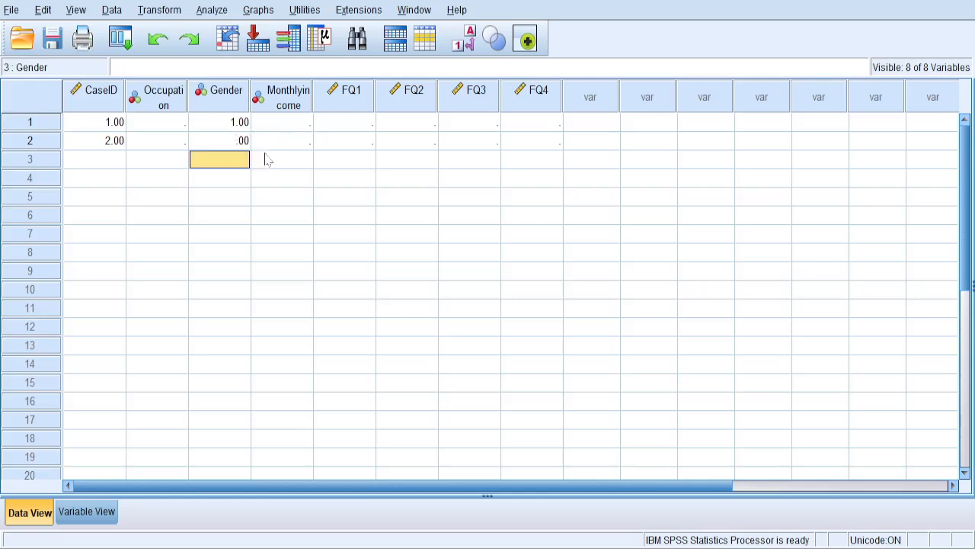
# Enter the first case's answers for FQ1 through FQ4 as 1, 2, 3 and 3
pyautogui.click(303, 124)
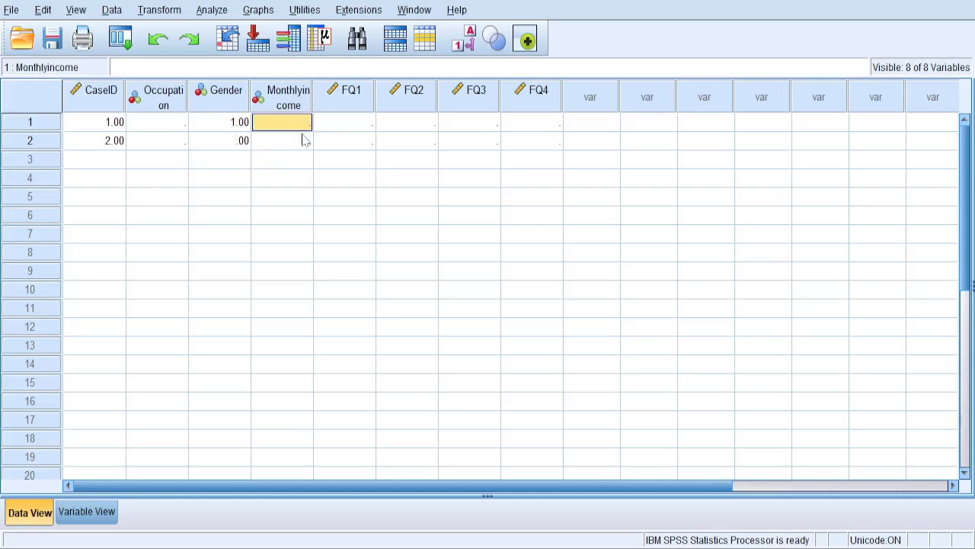
pyautogui.click(345, 126)
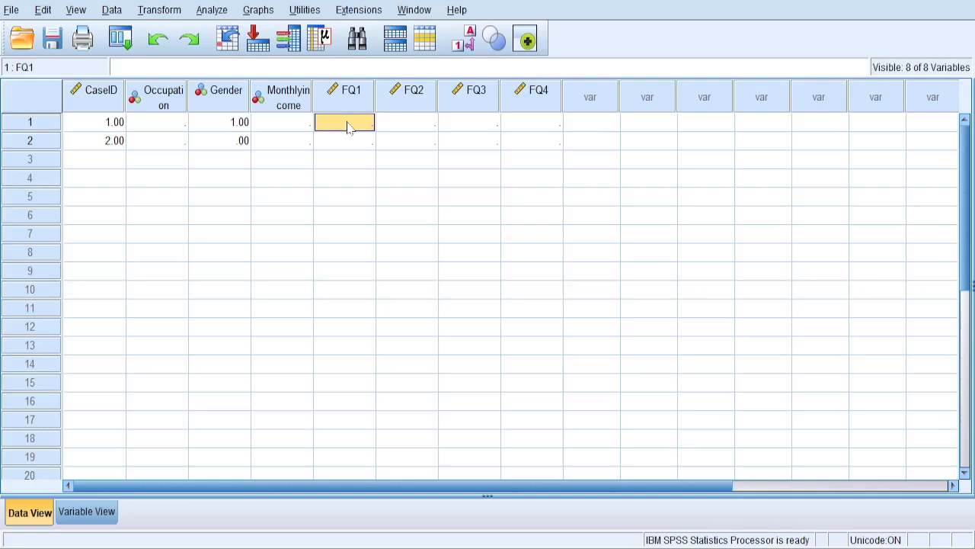
pyautogui.write('1')
pyautogui.press('Tab')
pyautogui.write('2')
pyautogui.press('Tab')
pyautogui.write('3')
pyautogui.press('Tab')
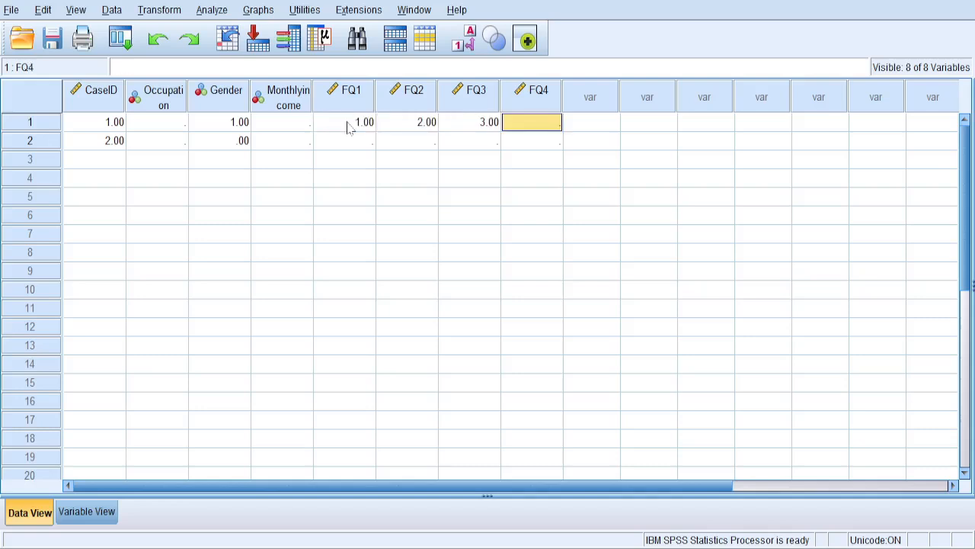
pyautogui.press('Left')
pyautogui.press('Left')
pyautogui.press('Left')
pyautogui.press('Right')
pyautogui.press('Right')
pyautogui.press('Right')
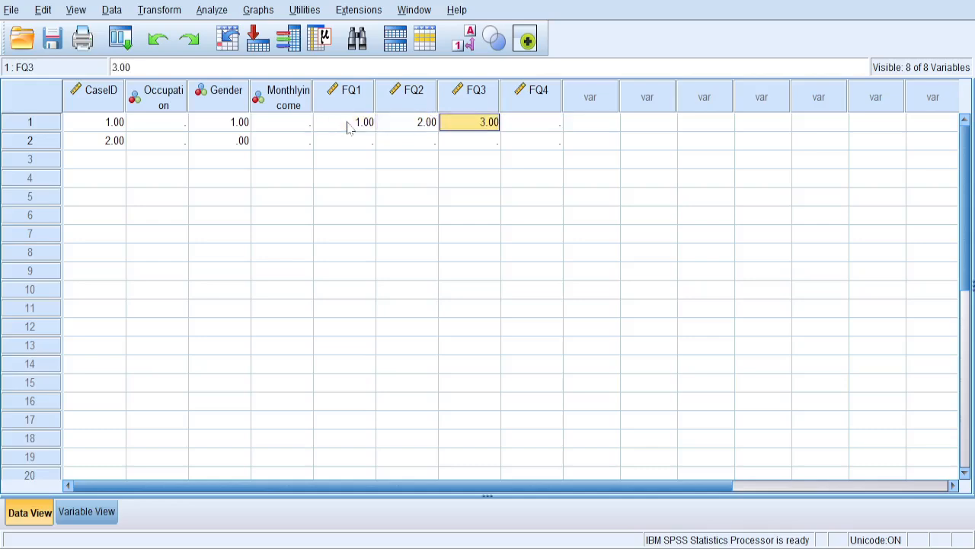
pyautogui.write('3')
pyautogui.press('Return')
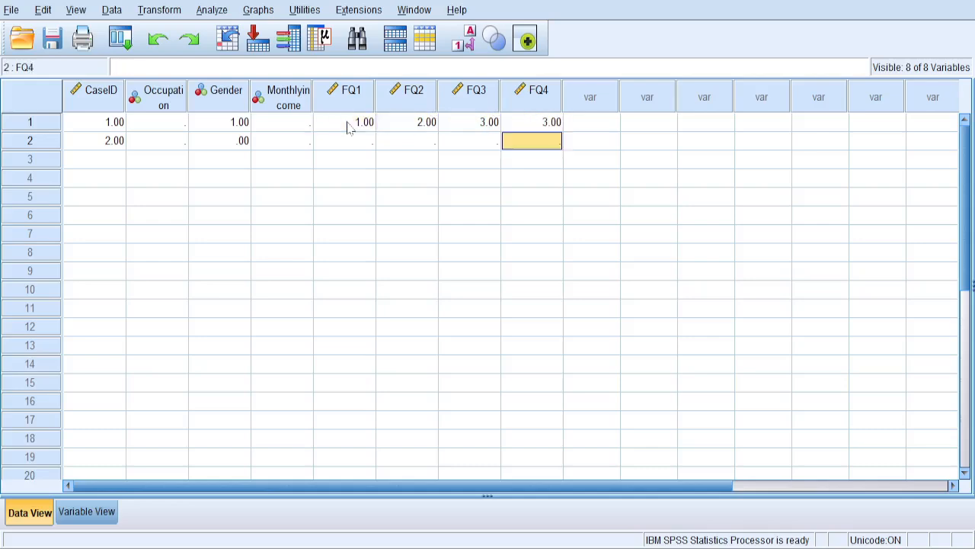
# Enter the second case's answers for FQ1 through FQ4 as 4, 5, 4 and 4
pyautogui.press('Left')
pyautogui.press('Left')
pyautogui.press('Left')
pyautogui.write('4')
pyautogui.press('Tab')
pyautogui.write('5')
pyautogui.press('Tab')
pyautogui.write('4')
pyautogui.press('Tab')
pyautogui.write('4')
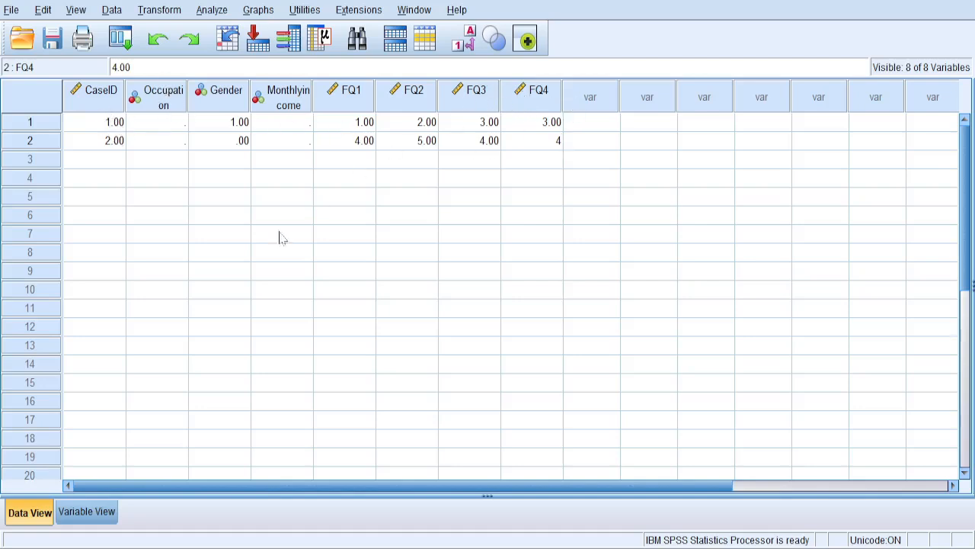
pyautogui.click(373, 127)
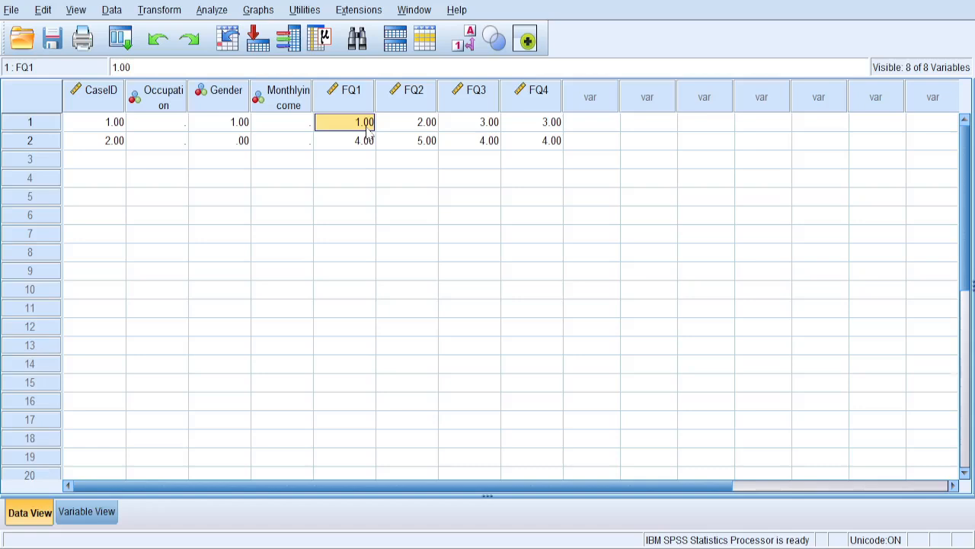
# Set the number of decimals to 0 for the variables FQ1 through FQ4 and return to the data sheet
pyautogui.click(86, 512)
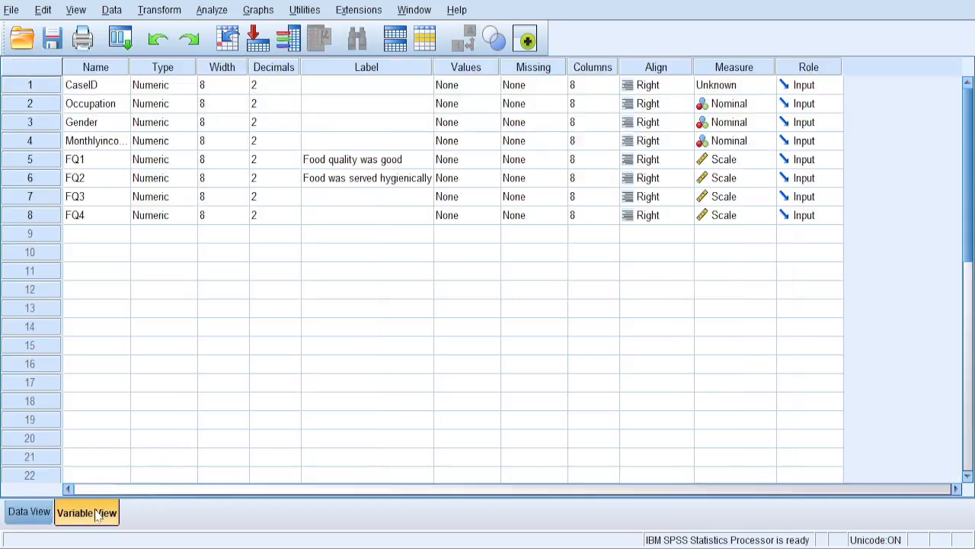
pyautogui.click(276, 160)
pyautogui.click(294, 163)
pyautogui.click(294, 163)
pyautogui.click(281, 184)
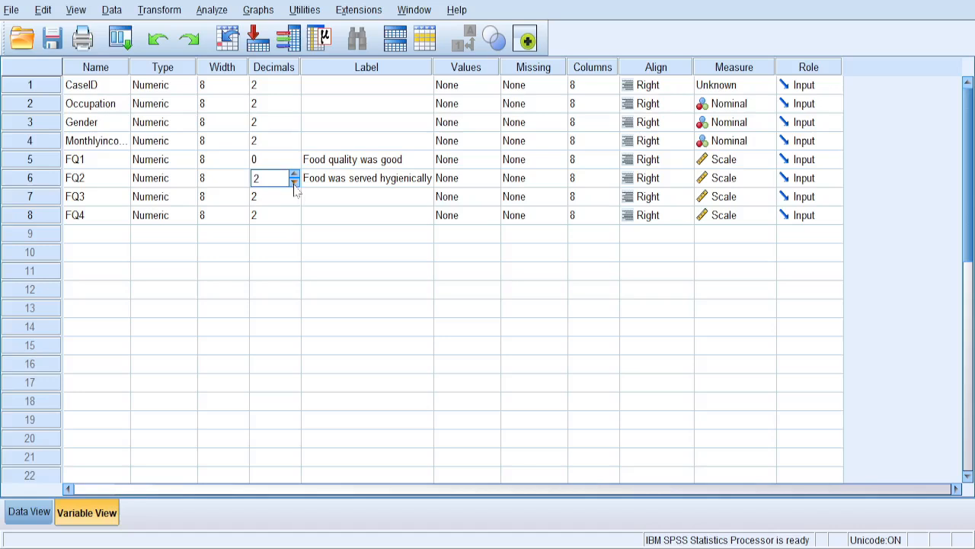
pyautogui.click(294, 181)
pyautogui.click(295, 181)
pyautogui.click(284, 199)
pyautogui.click(294, 200)
pyautogui.click(294, 199)
pyautogui.click(281, 218)
pyautogui.click(294, 219)
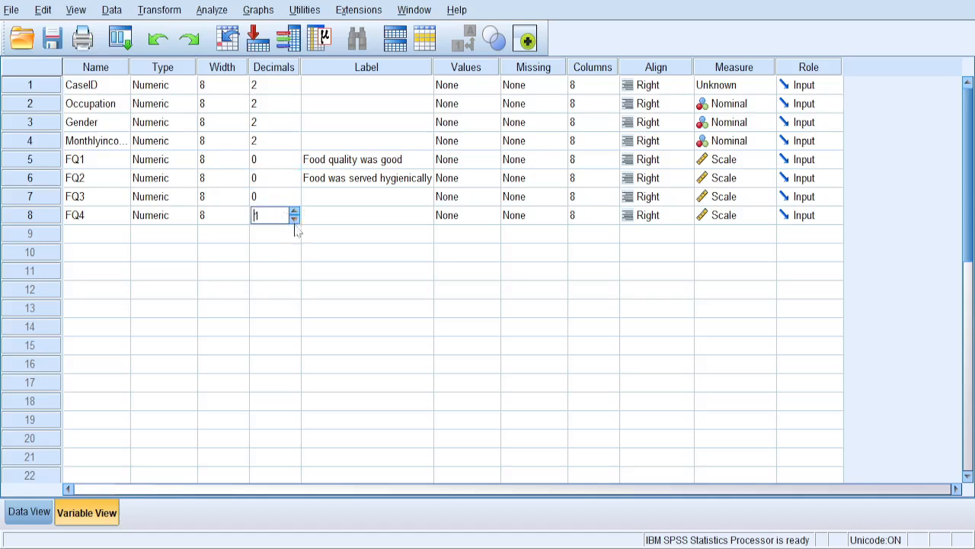
pyautogui.click(294, 219)
pyautogui.click(294, 288)
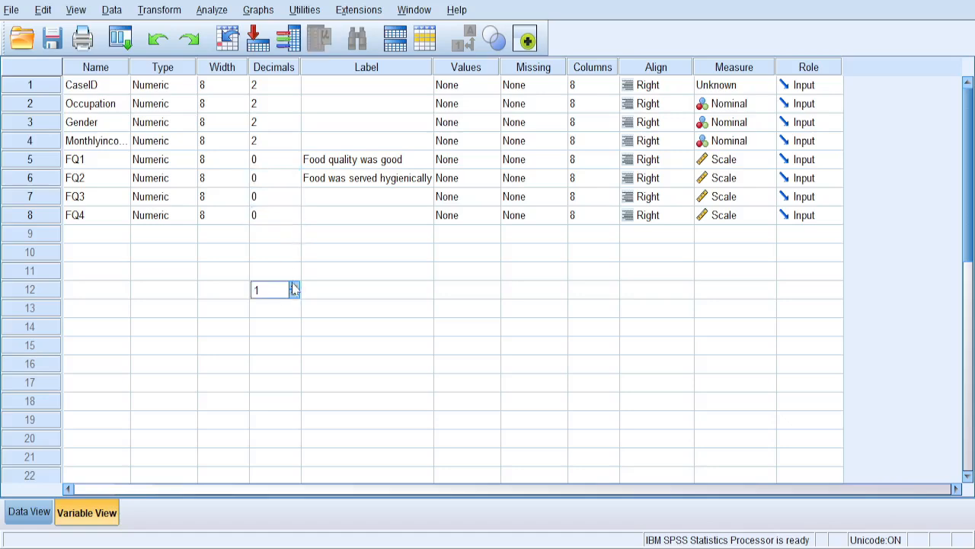
pyautogui.click(27, 515)
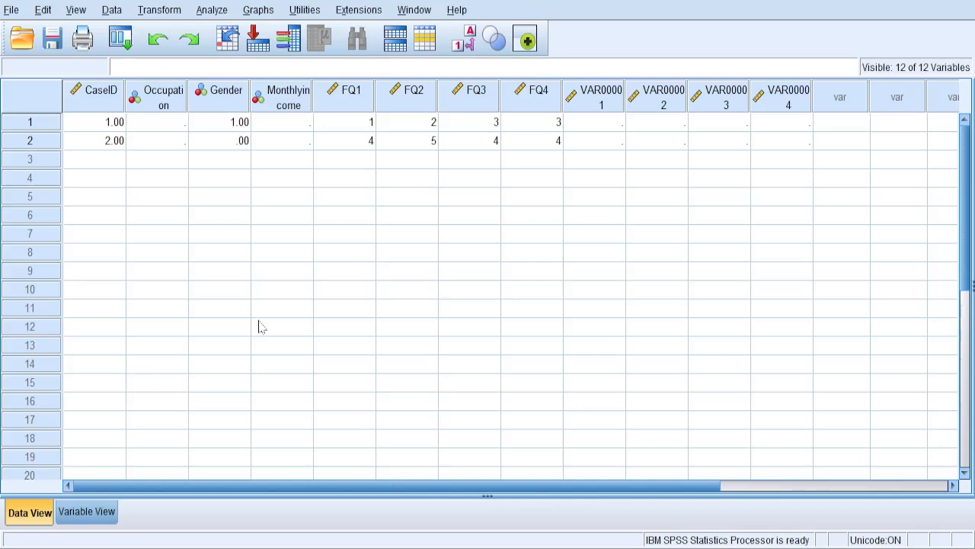
# Delete all variables from CaseID through VAR00004, together with their data, to empty the dataset
pyautogui.click(84, 512)
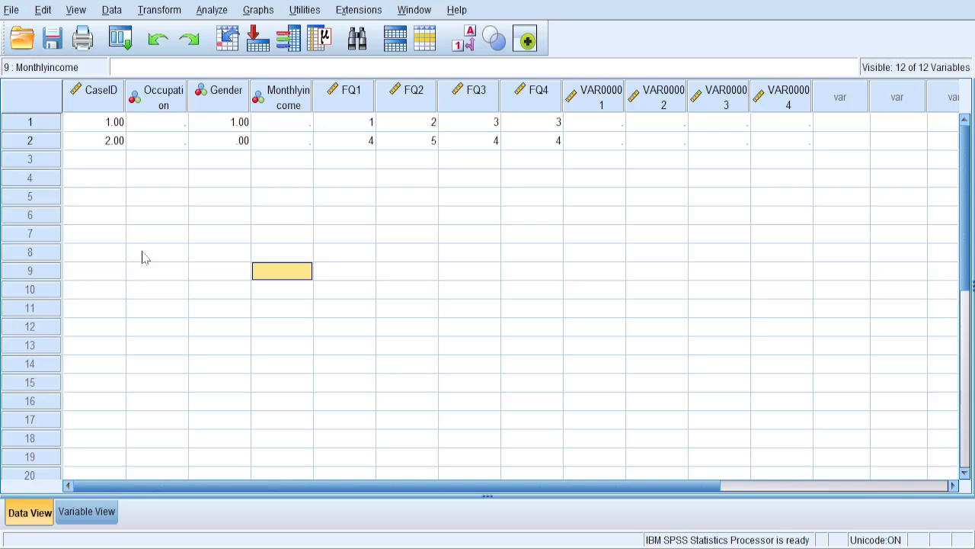
pyautogui.click(91, 111)
pyautogui.moveTo(92, 111); pyautogui.dragTo(326, 92)
pyautogui.moveTo(666, 84); pyautogui.dragTo(775, 79)
pyautogui.press('Delete')
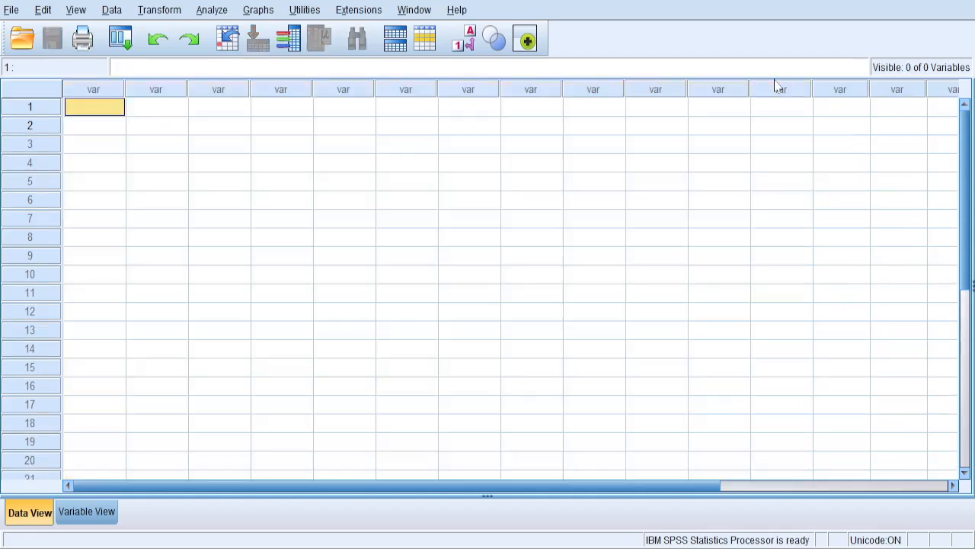
pyautogui.click(86, 511)
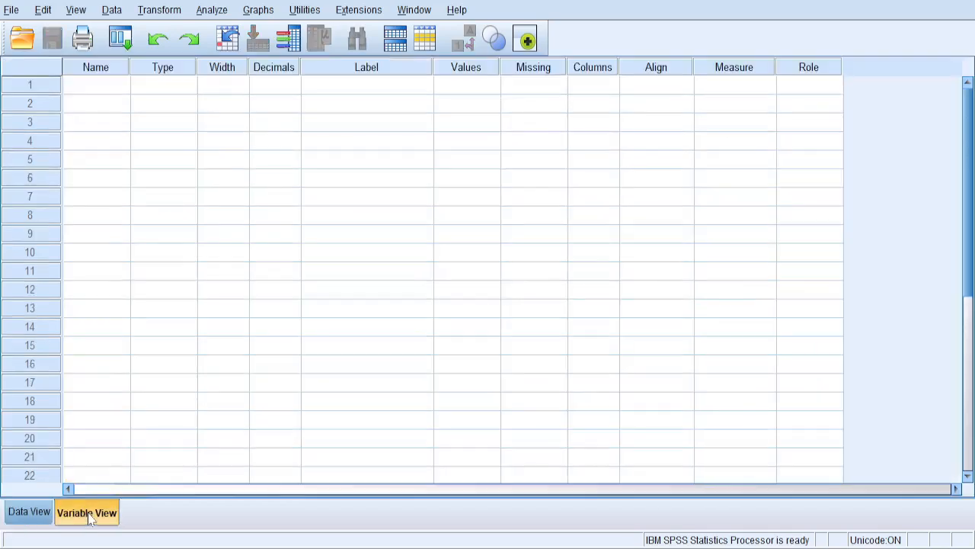
pyautogui.click(29, 512)
pyautogui.click(91, 515)
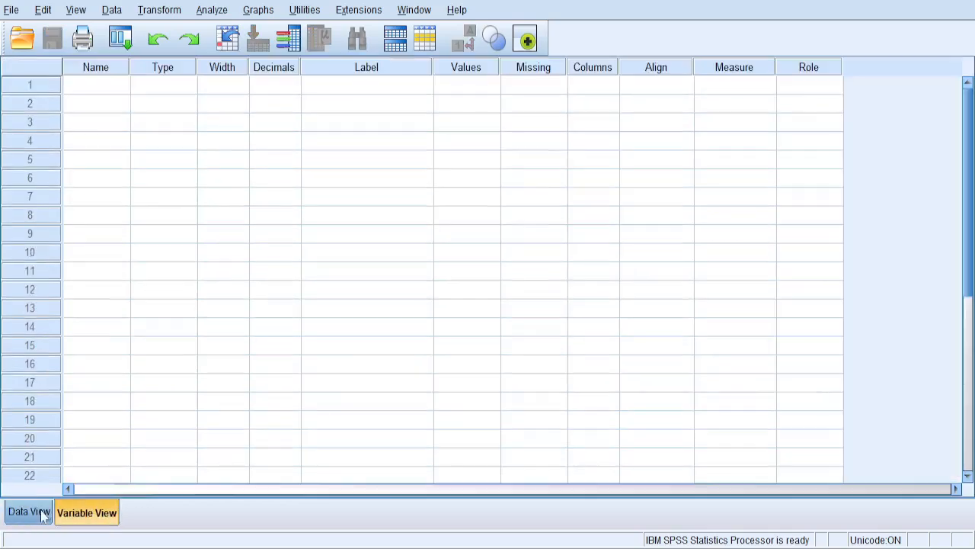
pyautogui.click(32, 514)
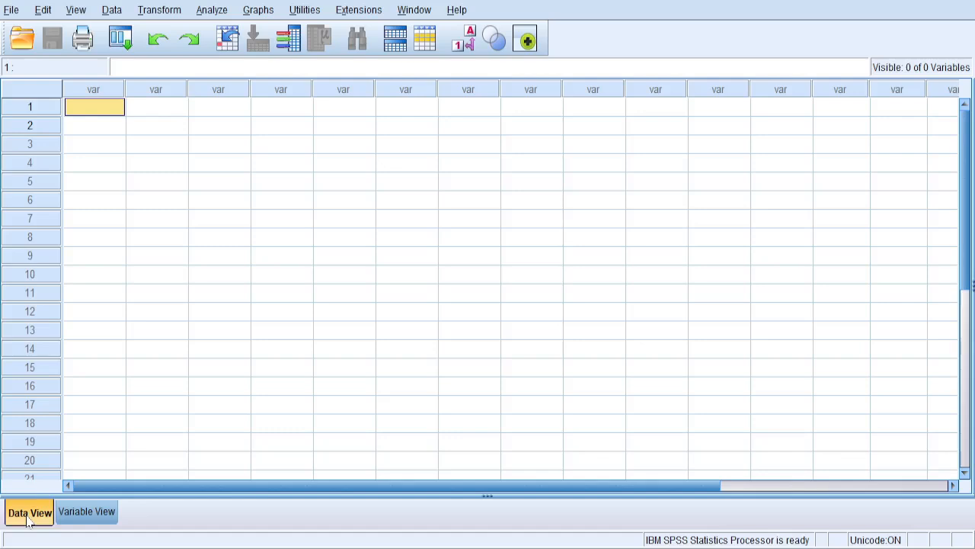
pyautogui.click(82, 518)
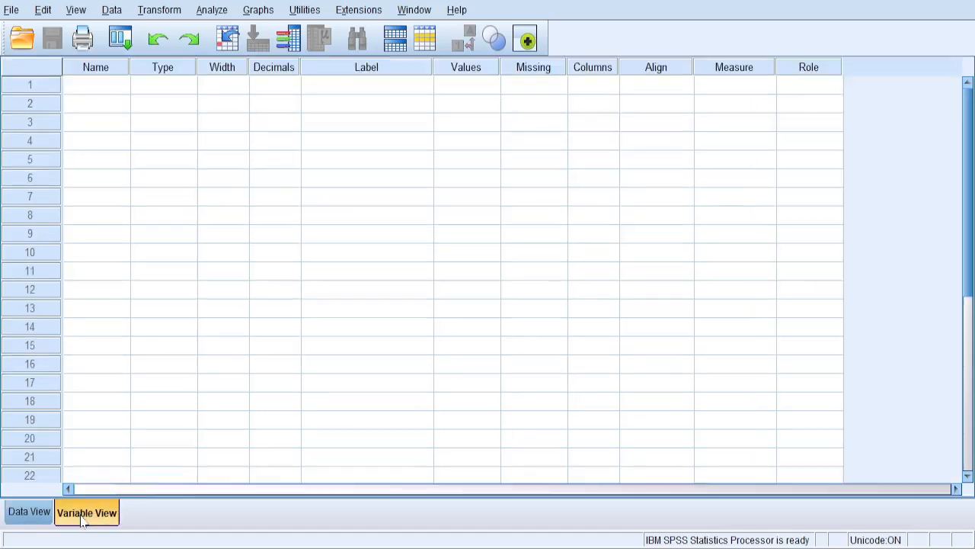
# Import the Excel file Behavioural intention_Datasheet.xls.xlsx from the Desktop, removing leading and trailing spaces from string values
pyautogui.click(13, 12)
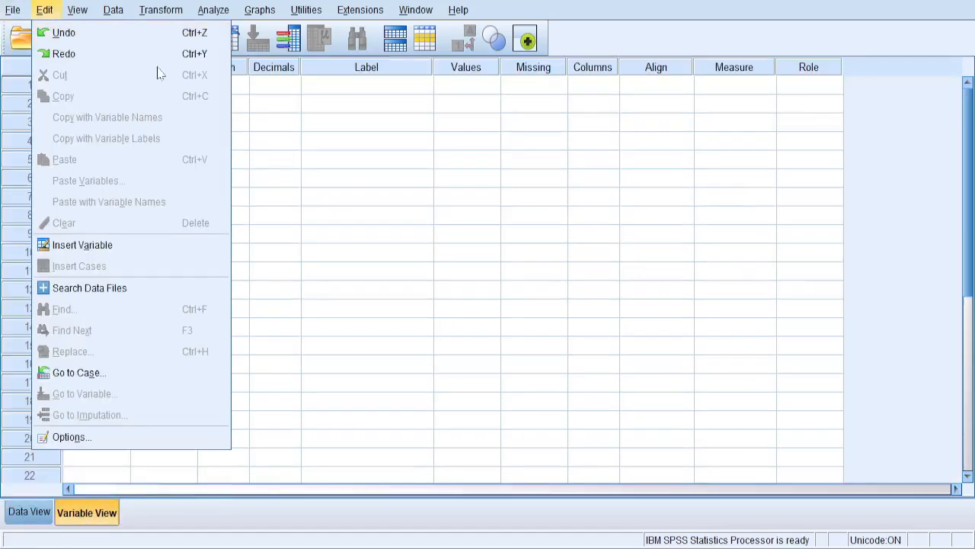
pyautogui.moveTo(60, 74)
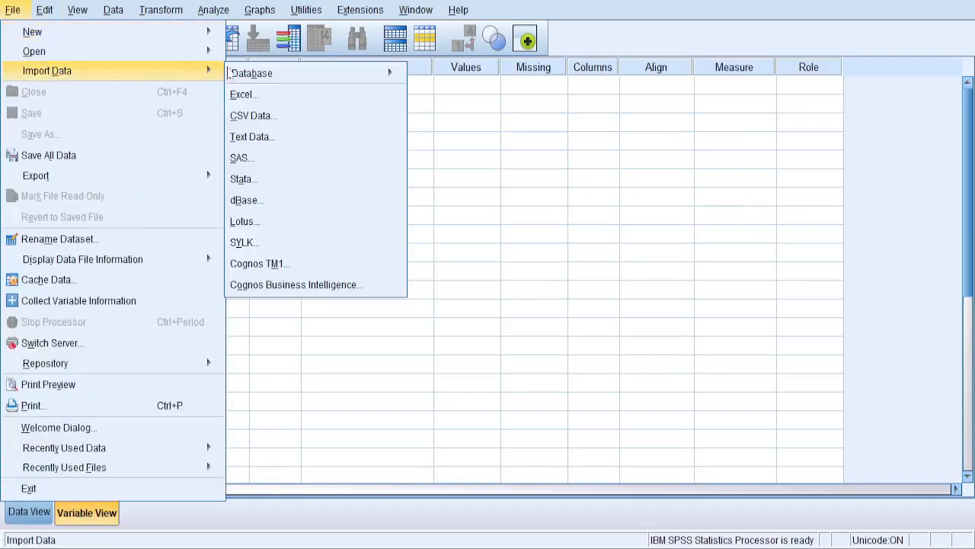
pyautogui.moveTo(238, 76)
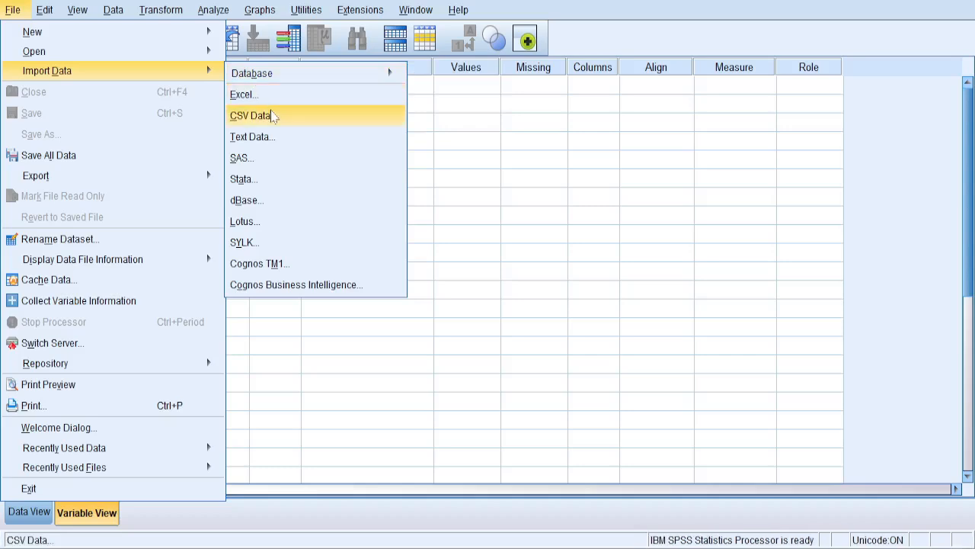
pyautogui.click(252, 95)
pyautogui.moveTo(405, 272); pyautogui.dragTo(723, 291)
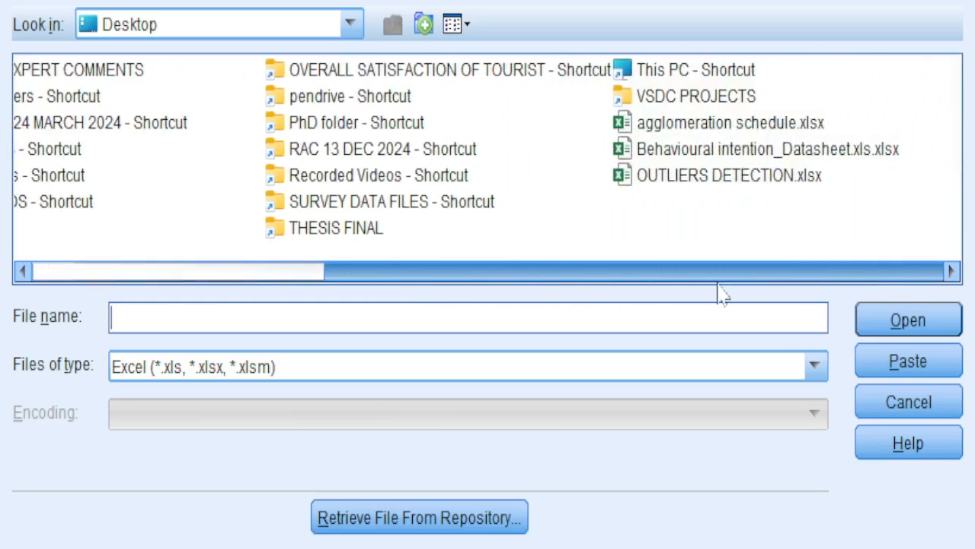
pyautogui.click(716, 151)
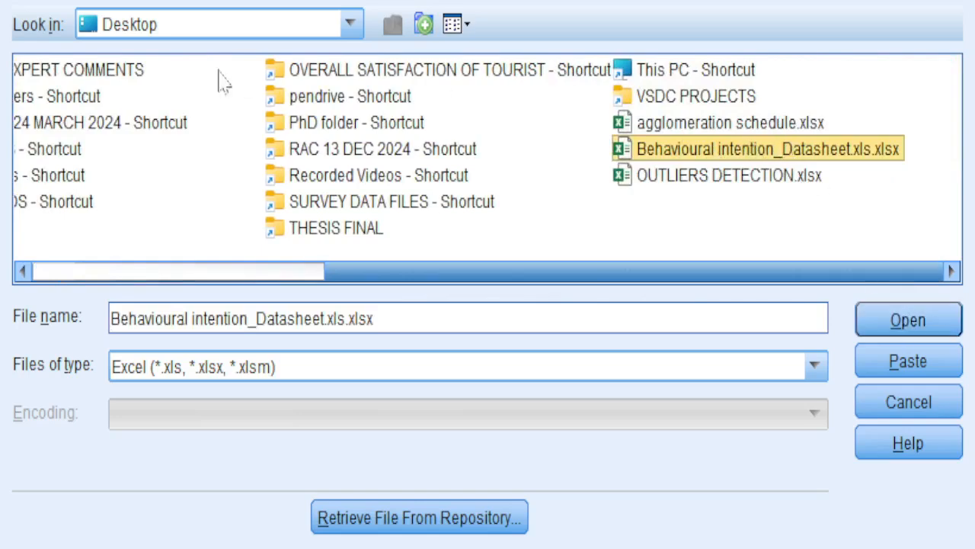
pyautogui.click(932, 327)
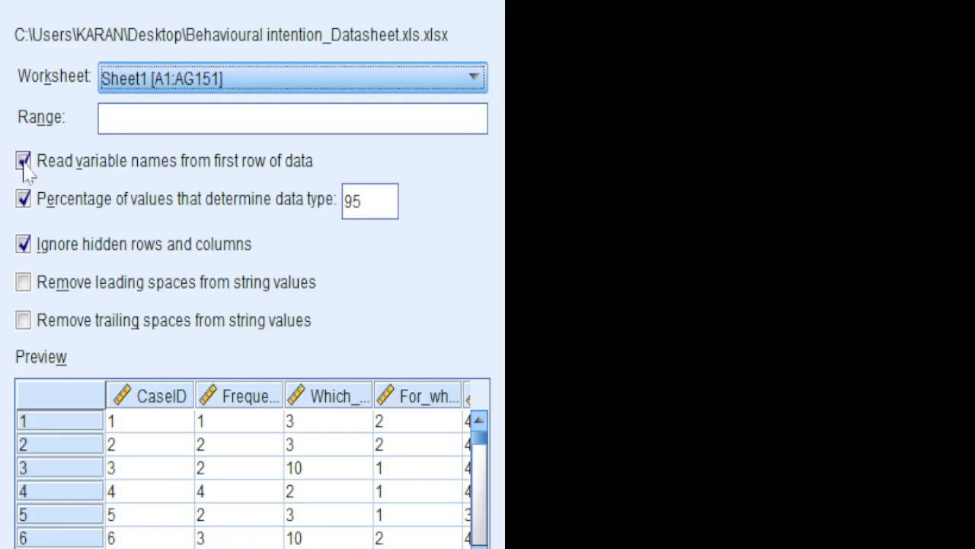
pyautogui.click(24, 284)
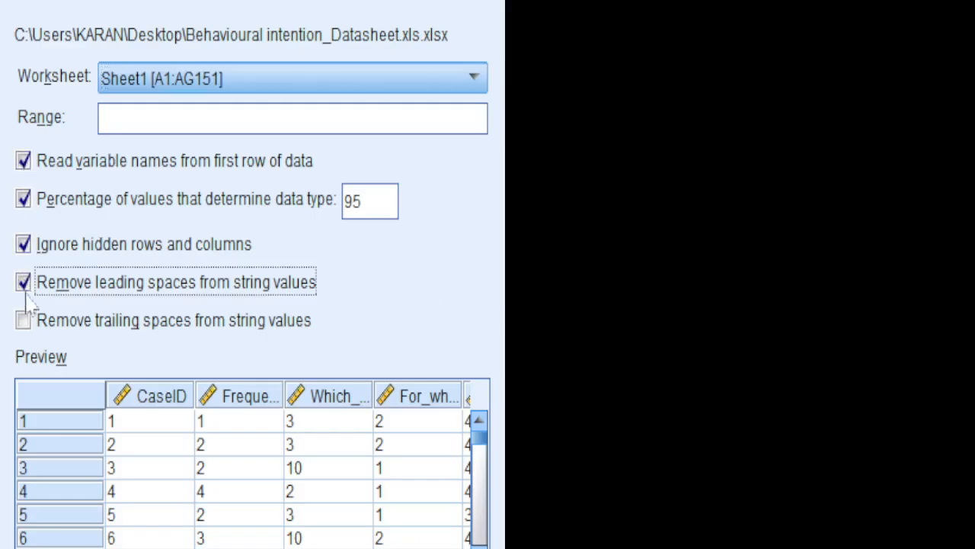
pyautogui.click(24, 321)
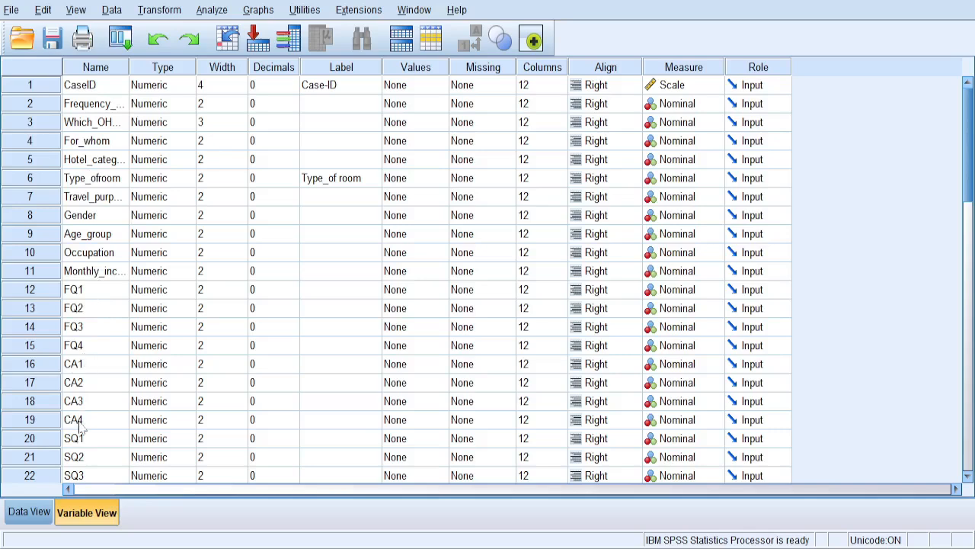
# Examine the imported variable definitions and the case data across the FQ and CA item columns
pyautogui.moveTo(968, 144)
pyautogui.mouseDown()
pyautogui.moveTo(973, 198)
pyautogui.moveTo(972, 149)
pyautogui.mouseUp()
pyautogui.click(350, 269)
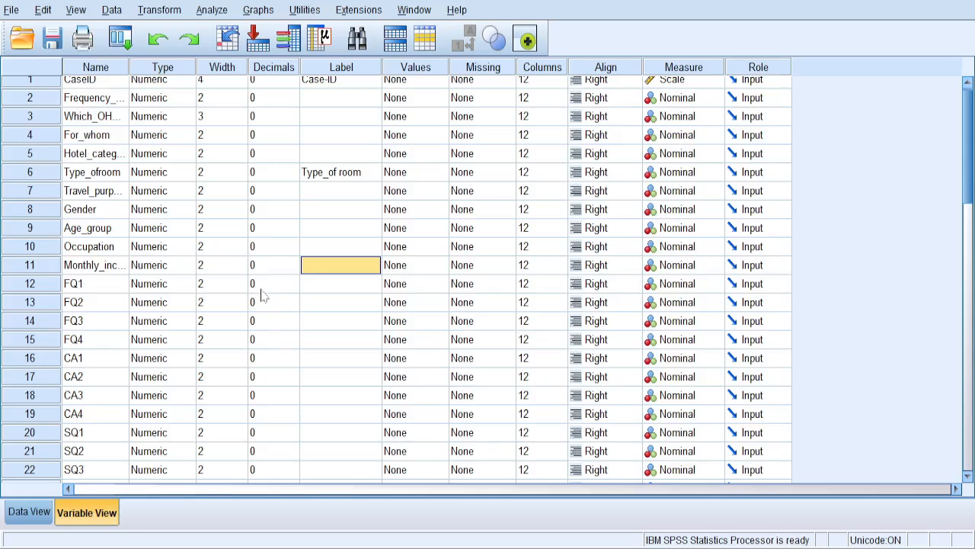
pyautogui.click(29, 511)
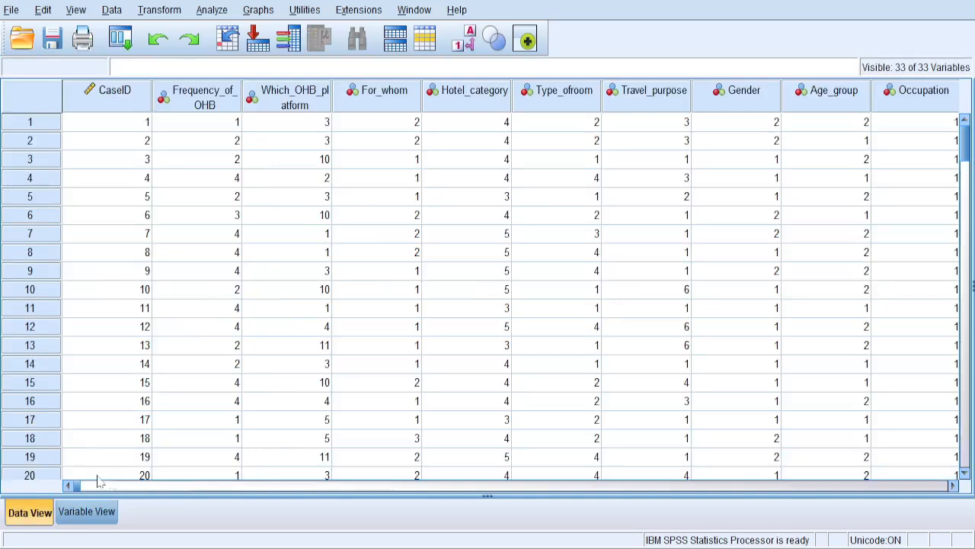
pyautogui.moveTo(79, 489); pyautogui.dragTo(391, 514)
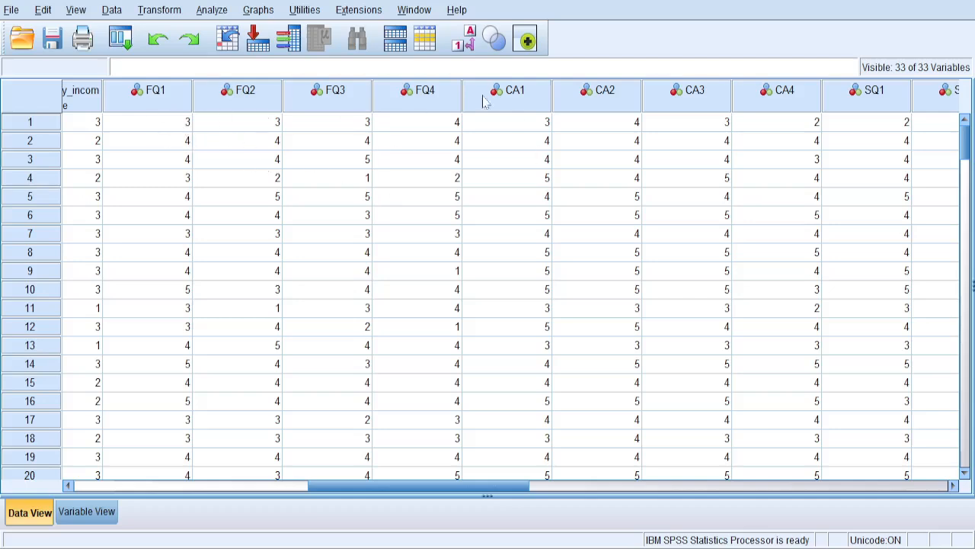
# Set the measurement level of FQ1 to Scale in the variable definitions
pyautogui.click(92, 516)
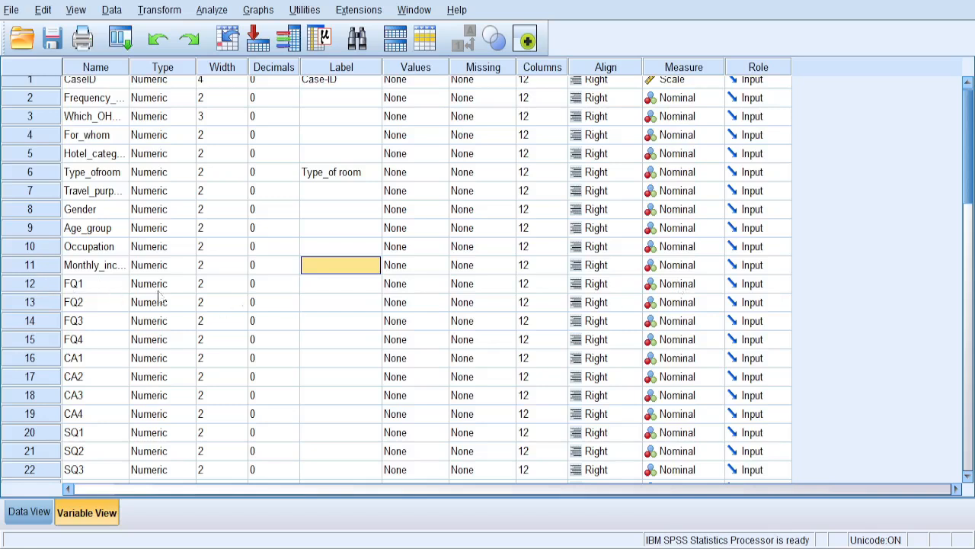
pyautogui.click(712, 284)
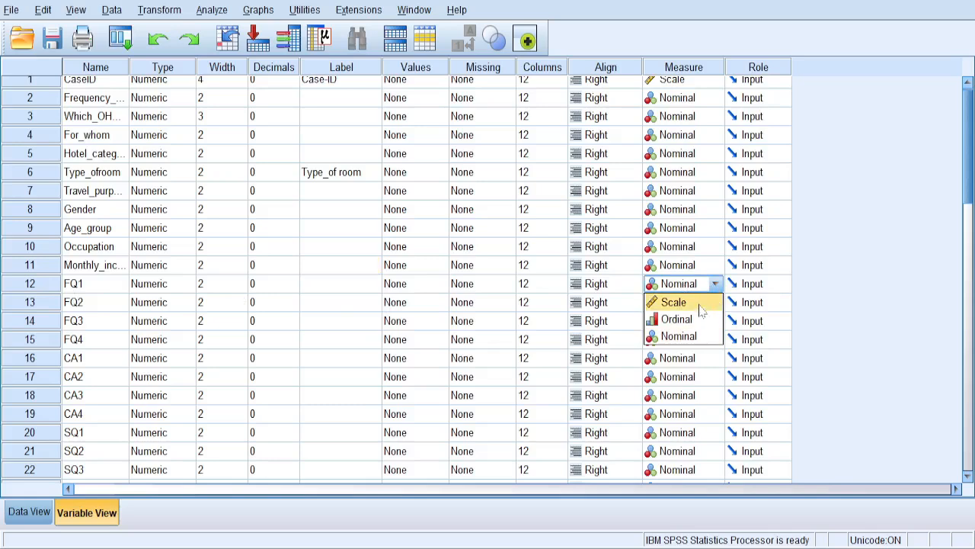
pyautogui.click(701, 302)
pyautogui.click(701, 303)
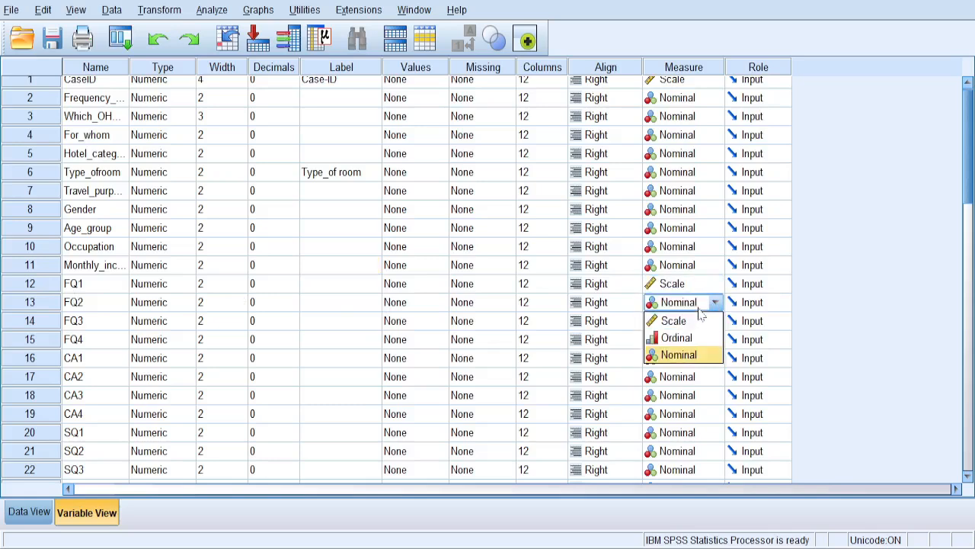
pyautogui.click(678, 286)
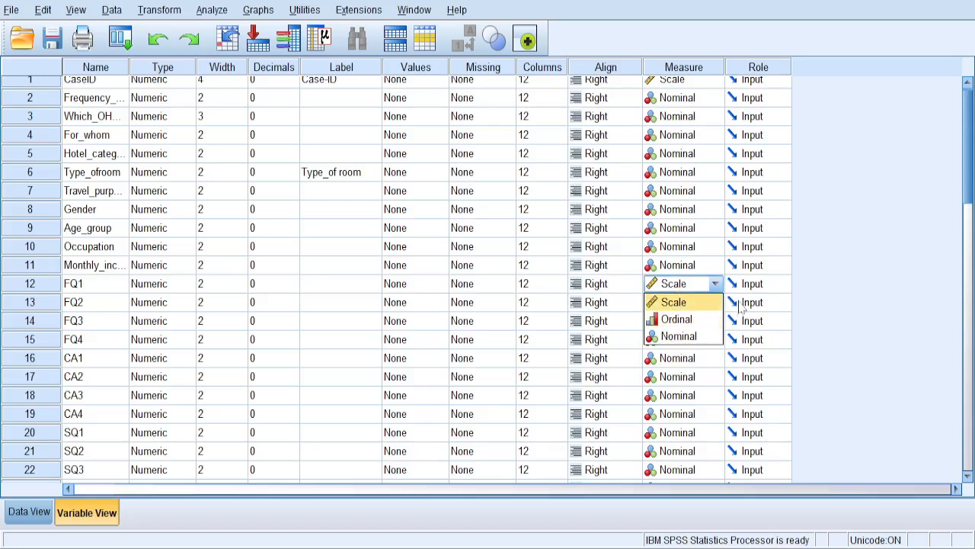
pyautogui.click(766, 288)
# Copy the Scale measurement level of FQ1 to the variables FQ2 through BI4
pyautogui.click(663, 288)
pyautogui.click(676, 365)
pyautogui.rightClick(687, 286)
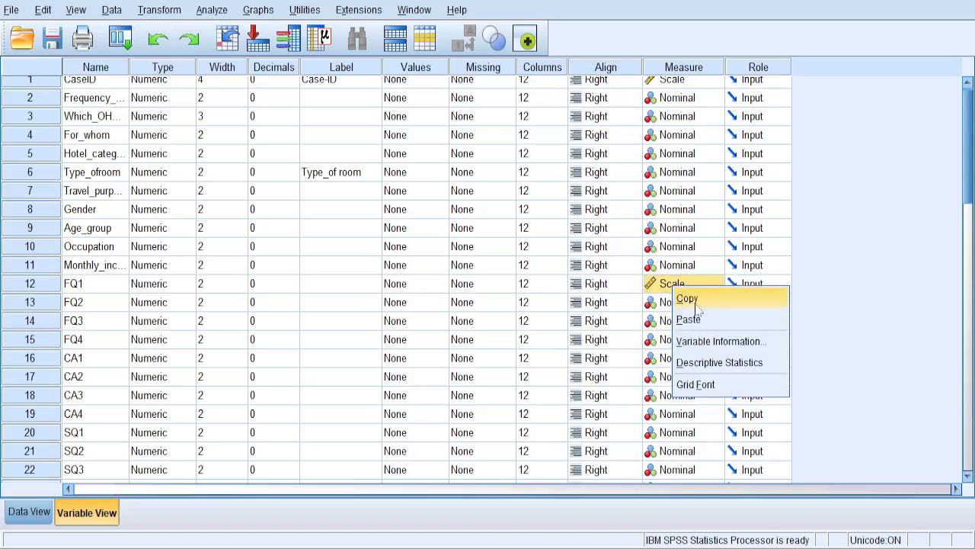
pyautogui.press('Escape')
pyautogui.click(673, 303)
pyautogui.moveTo(673, 305); pyautogui.dragTo(676, 434)
pyautogui.scroll(2, 637, 235)
pyautogui.scroll(-6, 662, 221)
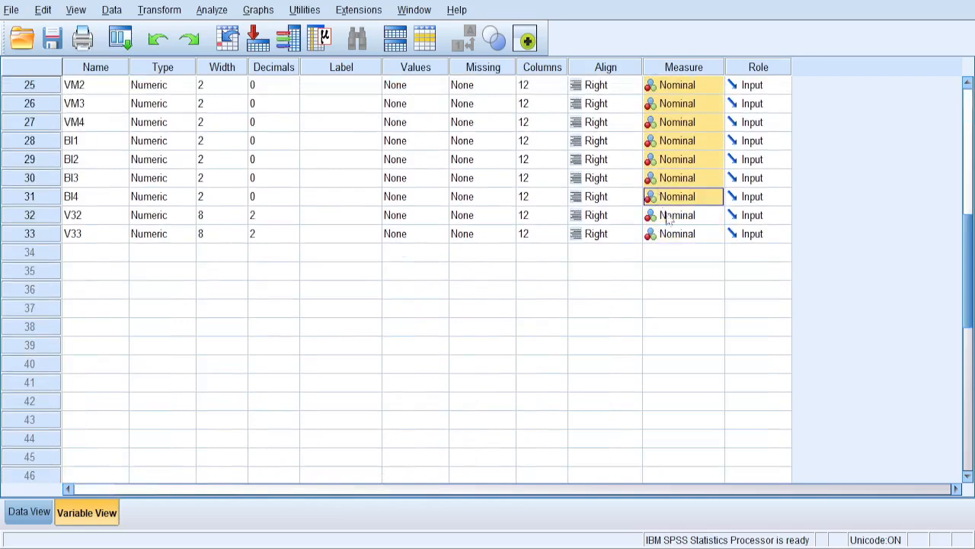
pyautogui.scroll(7, 670, 239)
pyautogui.rightClick(667, 257)
pyautogui.click(697, 288)
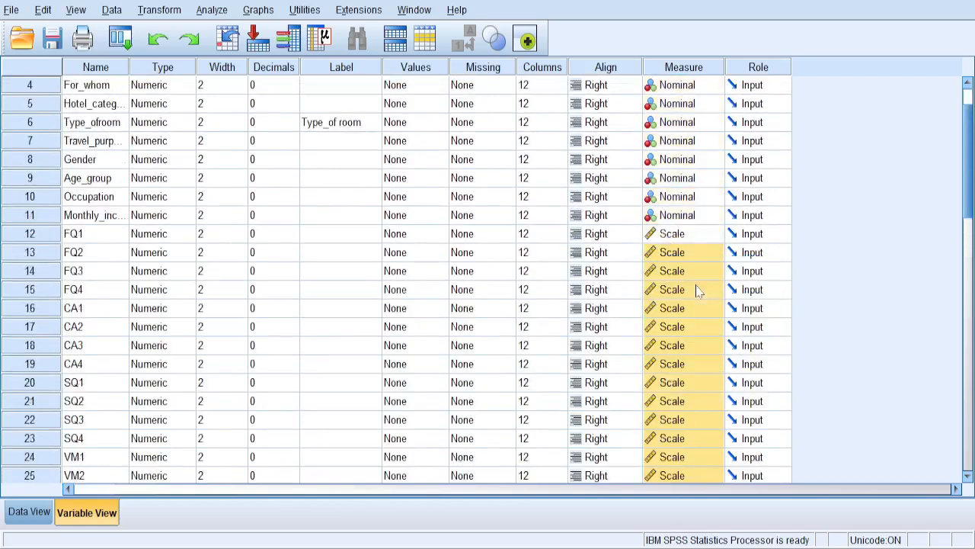
pyautogui.click(630, 273)
pyautogui.click(715, 253)
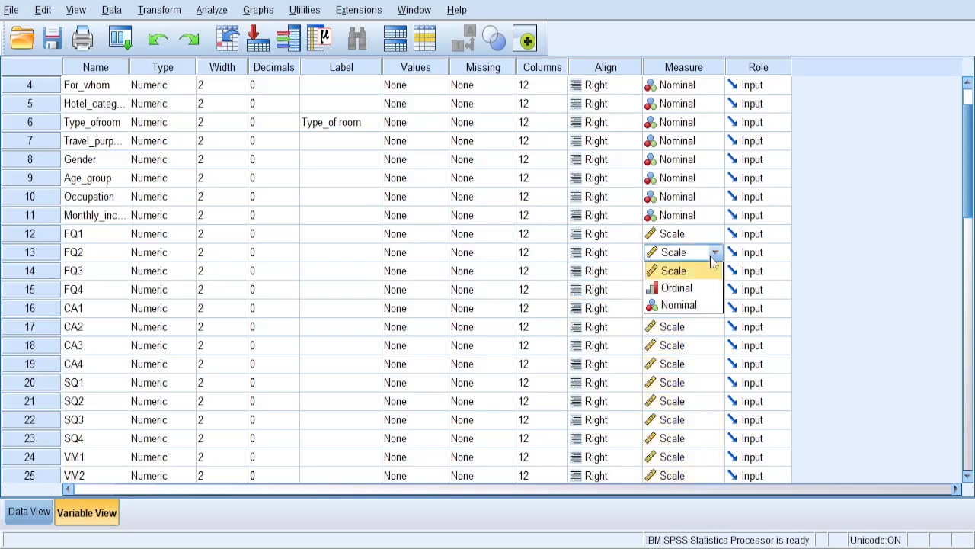
pyautogui.click(633, 254)
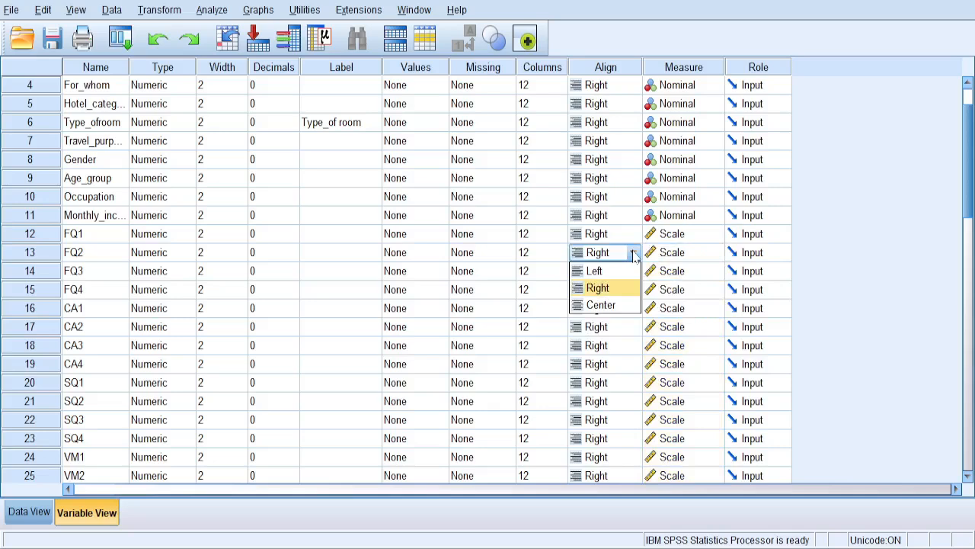
# Define the value labels for FQ1, with 1 labelled Strongly disagree
pyautogui.click(419, 235)
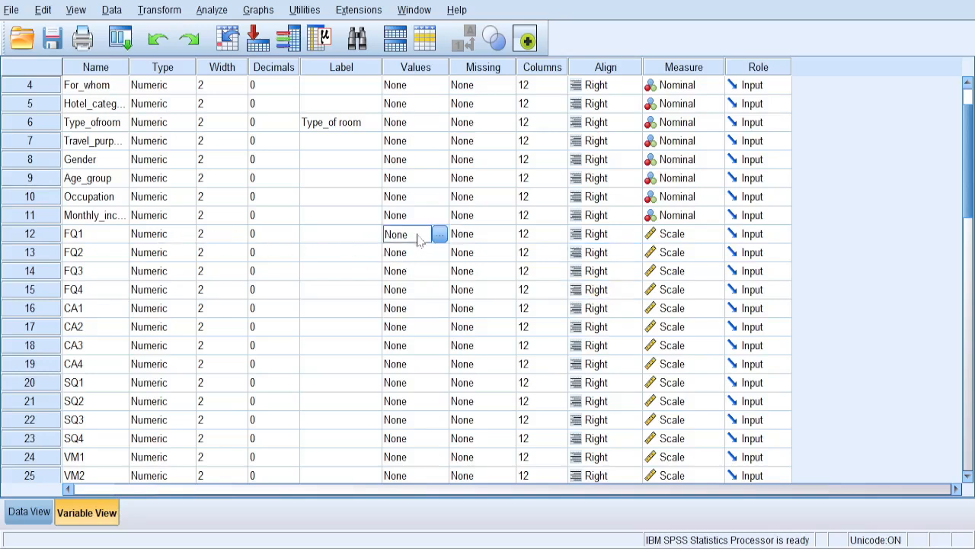
pyautogui.click(440, 235)
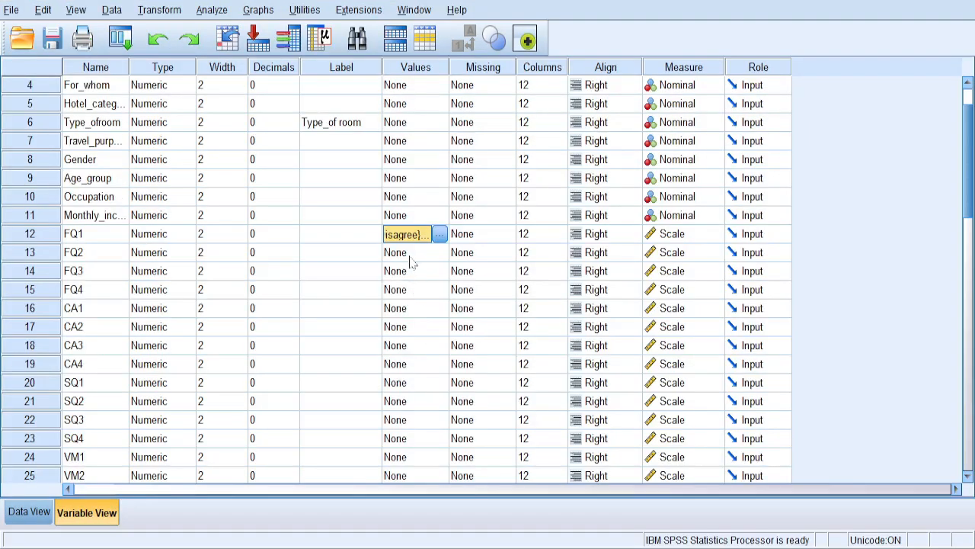
pyautogui.click(408, 253)
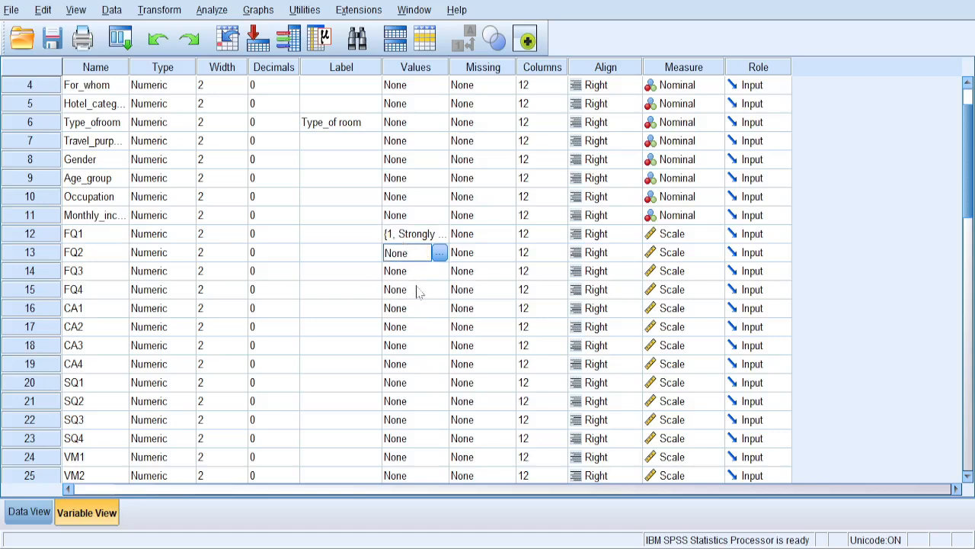
pyautogui.click(336, 272)
# Copy the value labels of FQ1 to the variables FQ2 through BI4
pyautogui.click(405, 234)
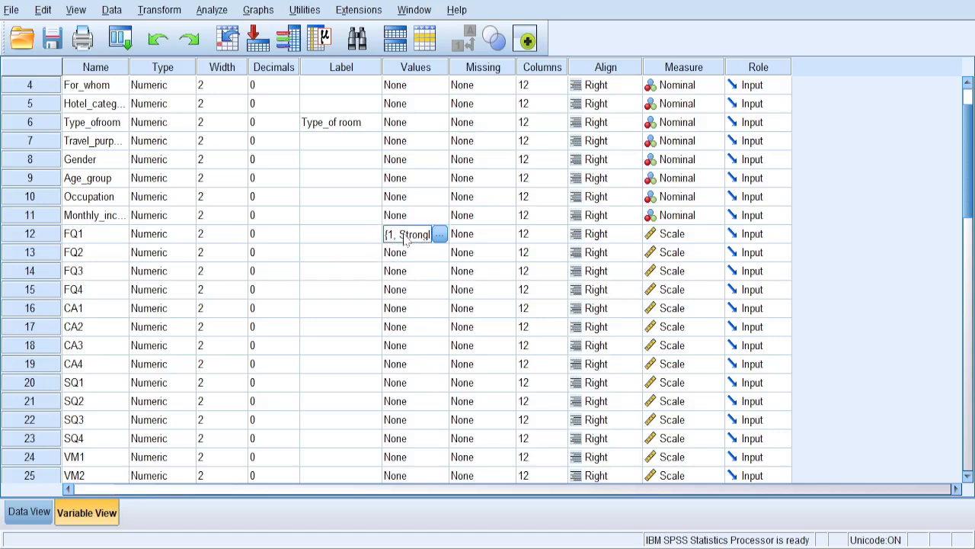
pyautogui.rightClick(405, 234)
pyautogui.click(417, 246)
pyautogui.moveTo(409, 255); pyautogui.dragTo(427, 425)
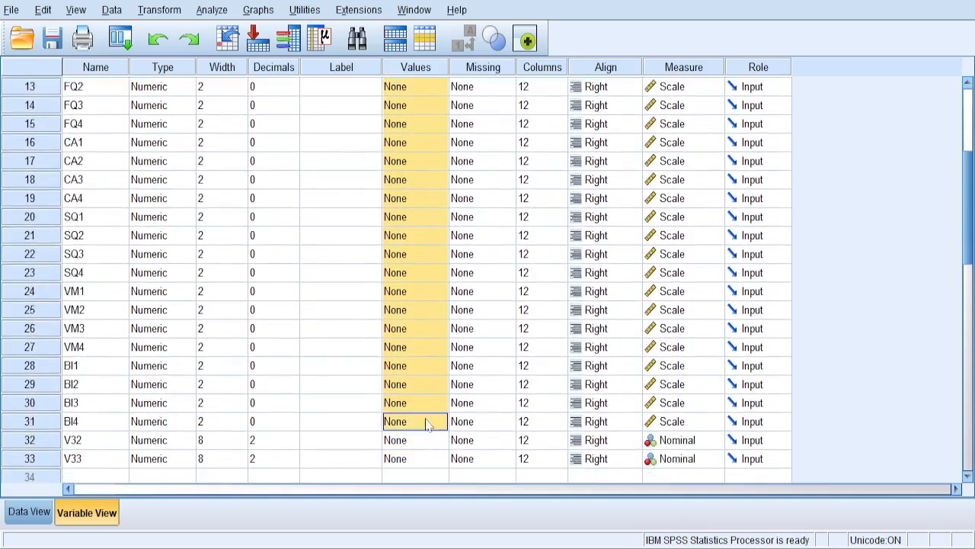
pyautogui.rightClick(402, 159)
pyautogui.click(418, 189)
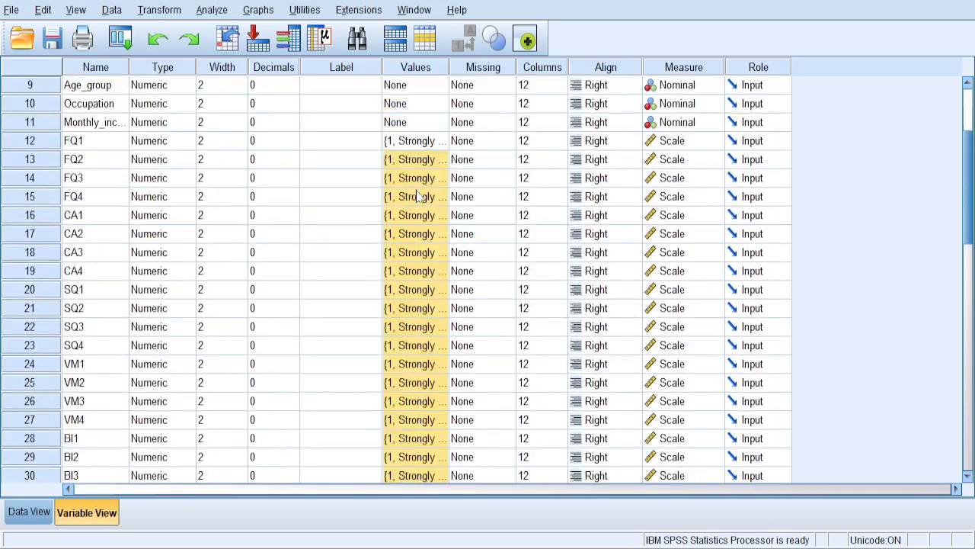
pyautogui.click(342, 168)
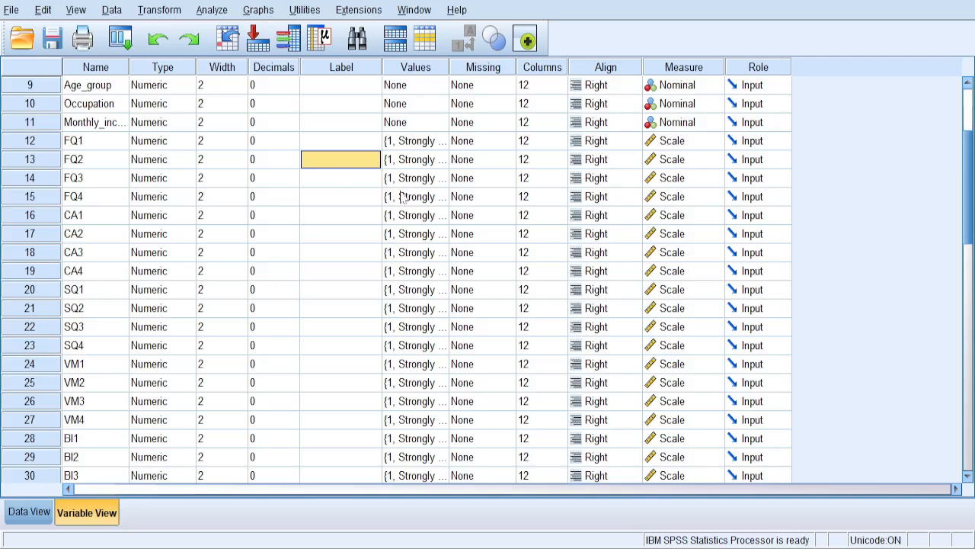
# Check the case data from the demographic columns to the FQ items, and return to the variable definitions
pyautogui.click(43, 516)
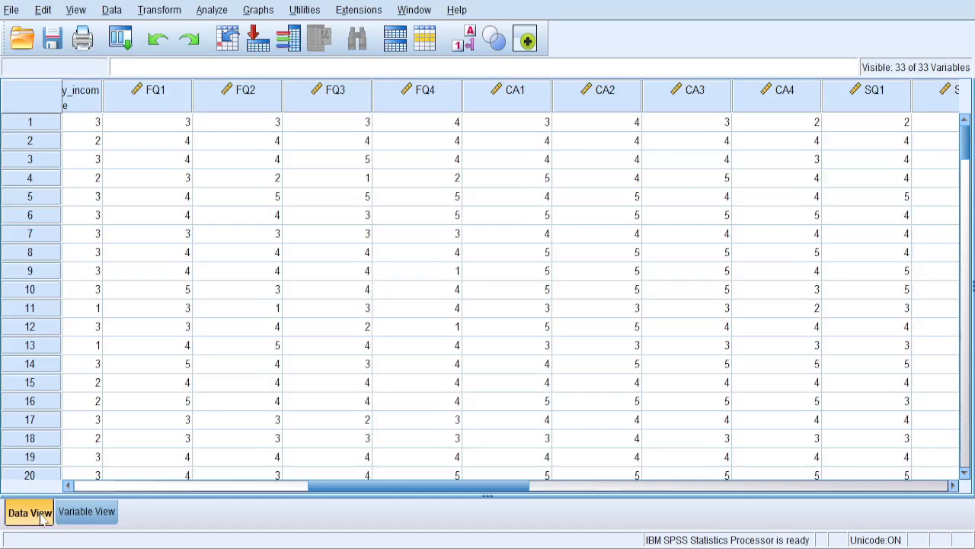
pyautogui.moveTo(377, 486); pyautogui.dragTo(264, 513)
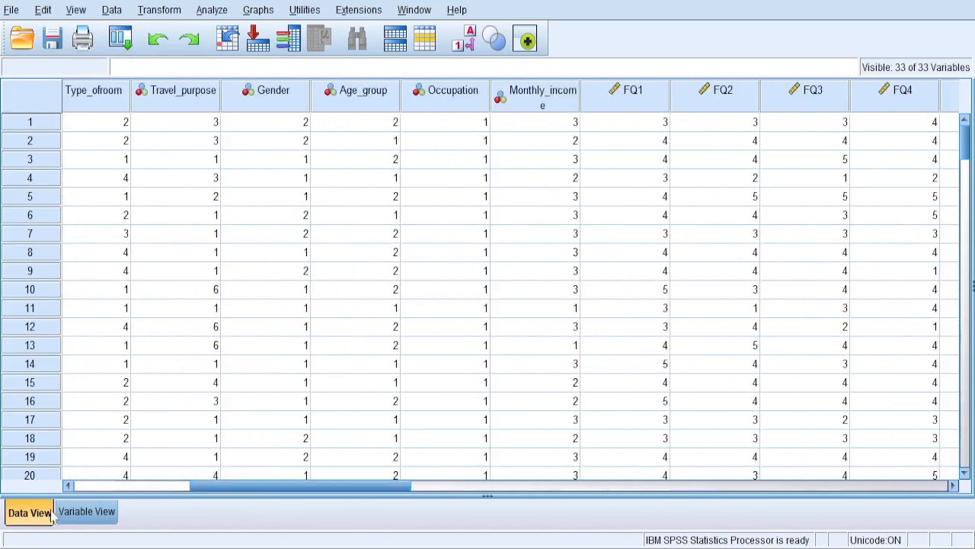
pyautogui.click(86, 511)
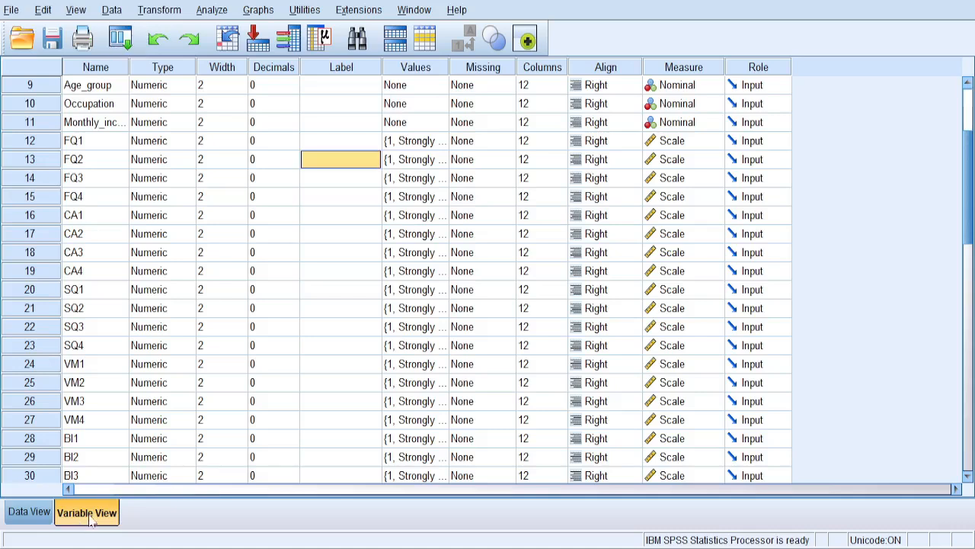